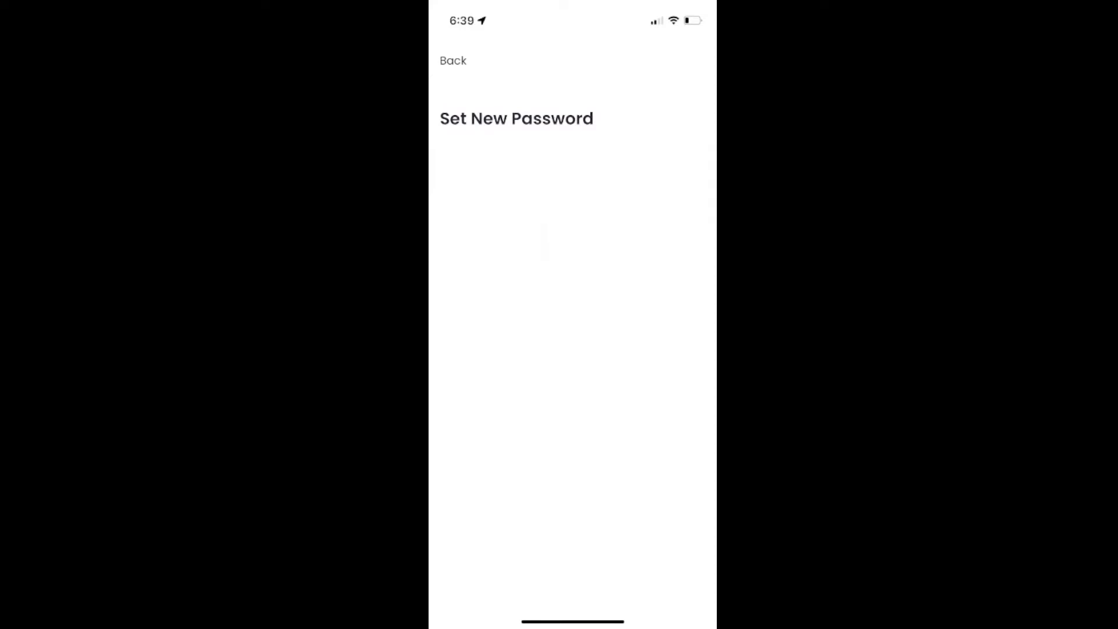
- Leave the Set New Password screen of the running mobile app
click(453, 61)
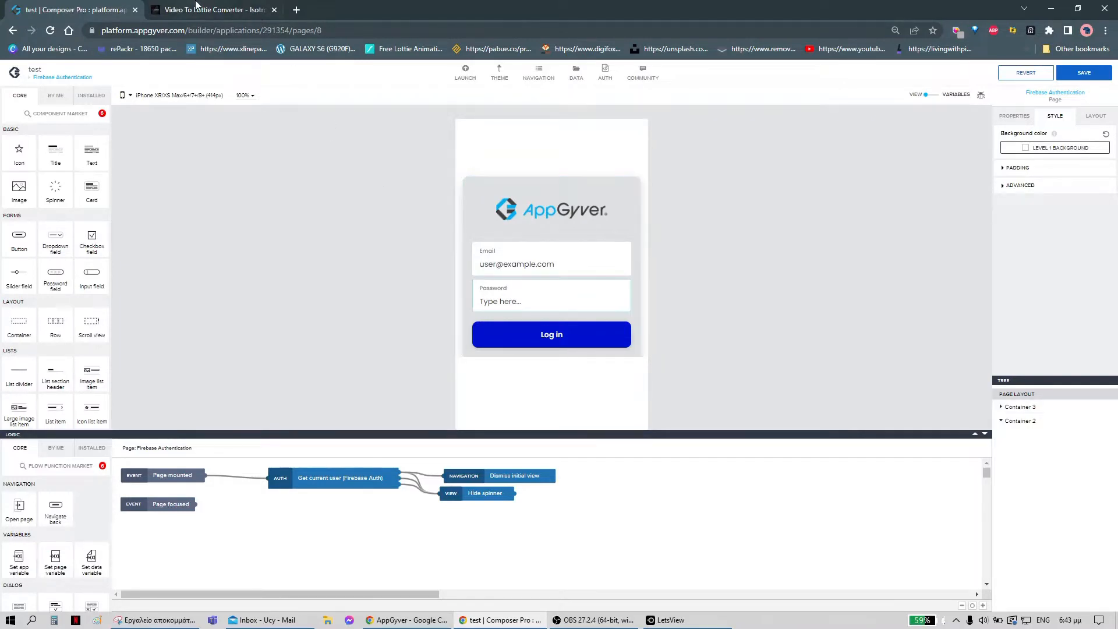
- Switch to the Video To Lottie Converter page and upload the video ezgif-1-872b2075d6.mp4
click(196, 6)
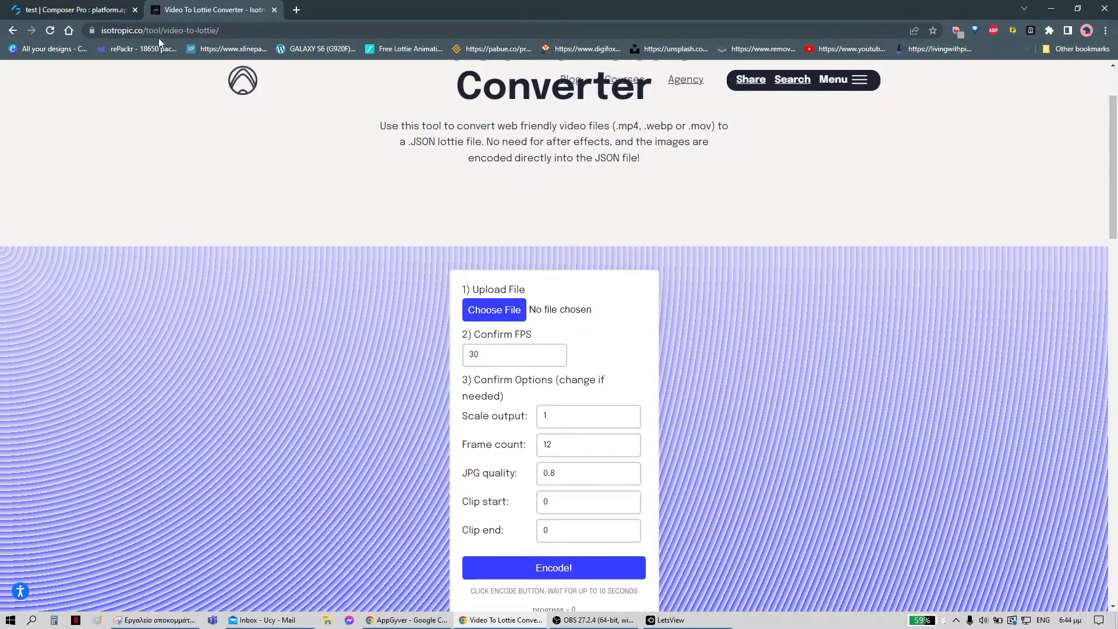
click(495, 314)
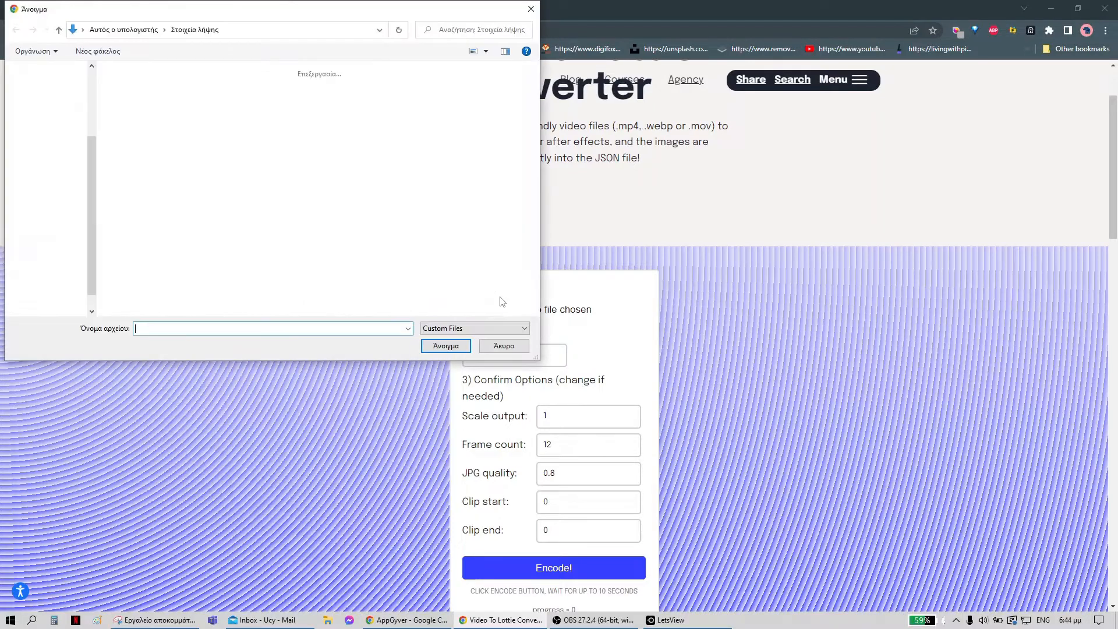
double_click(146, 87)
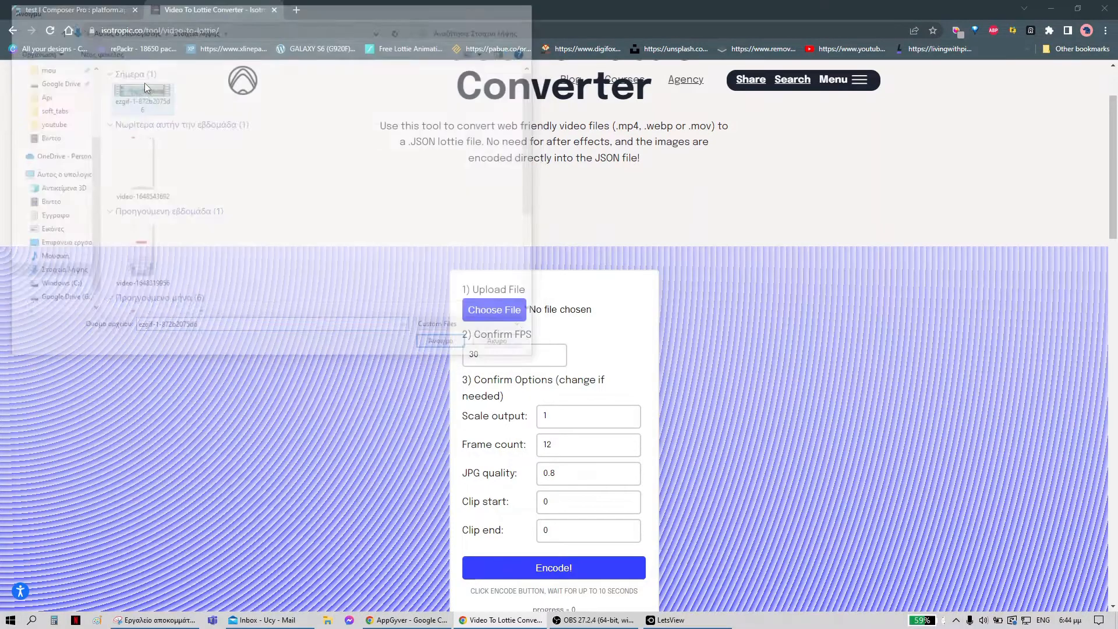
- Set the conversion's frame count to 25 and encode the video as a Lottie file
scroll(704, 355, down, 3)
click(630, 288)
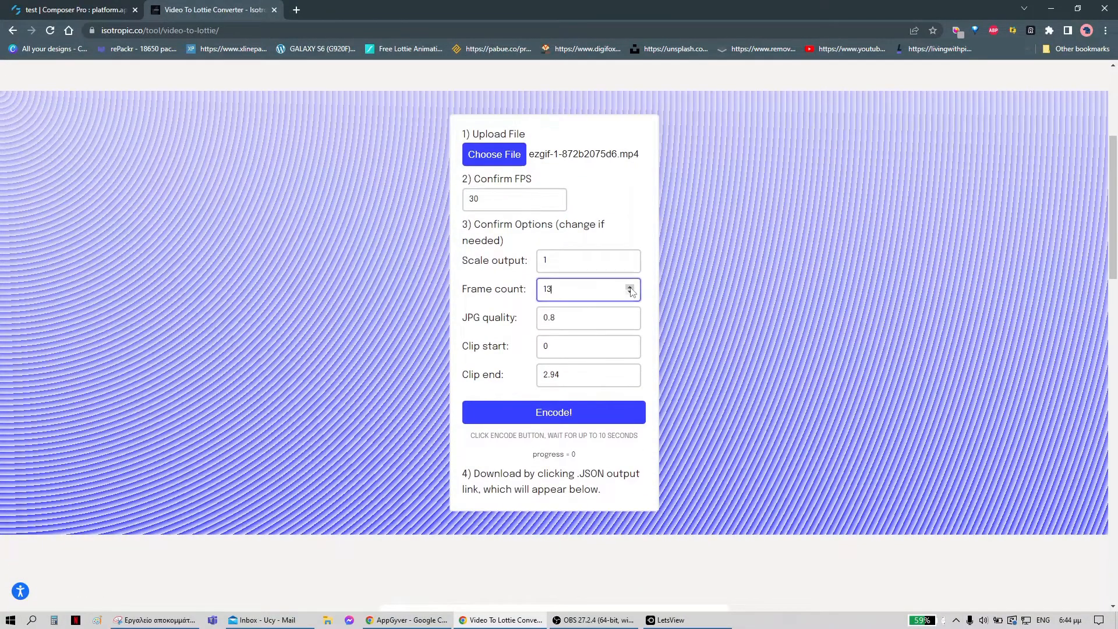
click(630, 288)
click(629, 288)
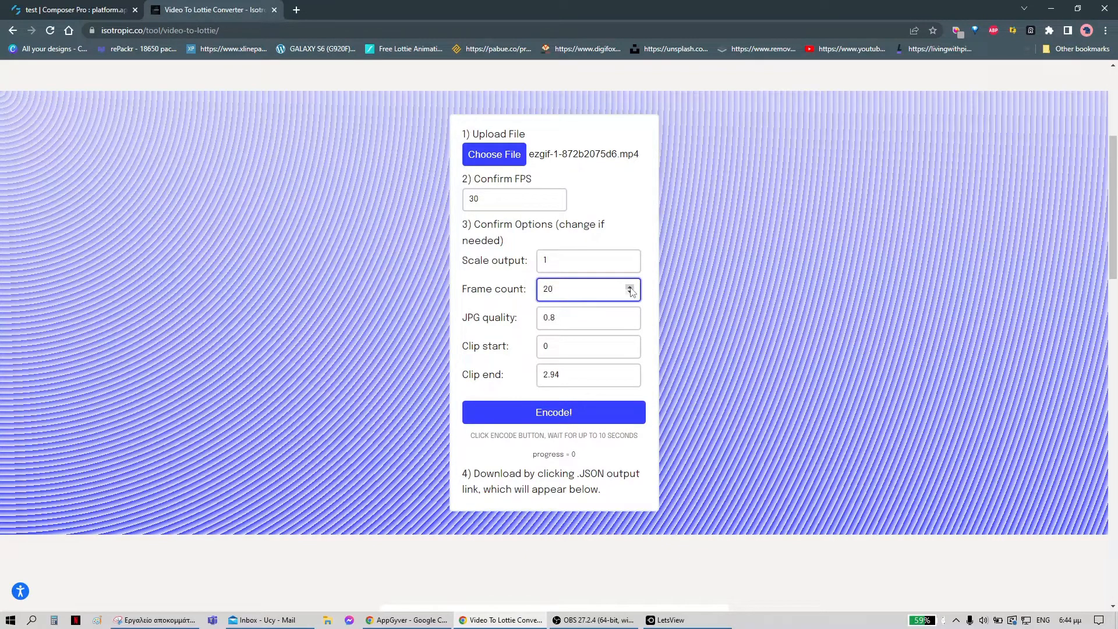
click(629, 288)
click(630, 288)
click(630, 288)
click(600, 412)
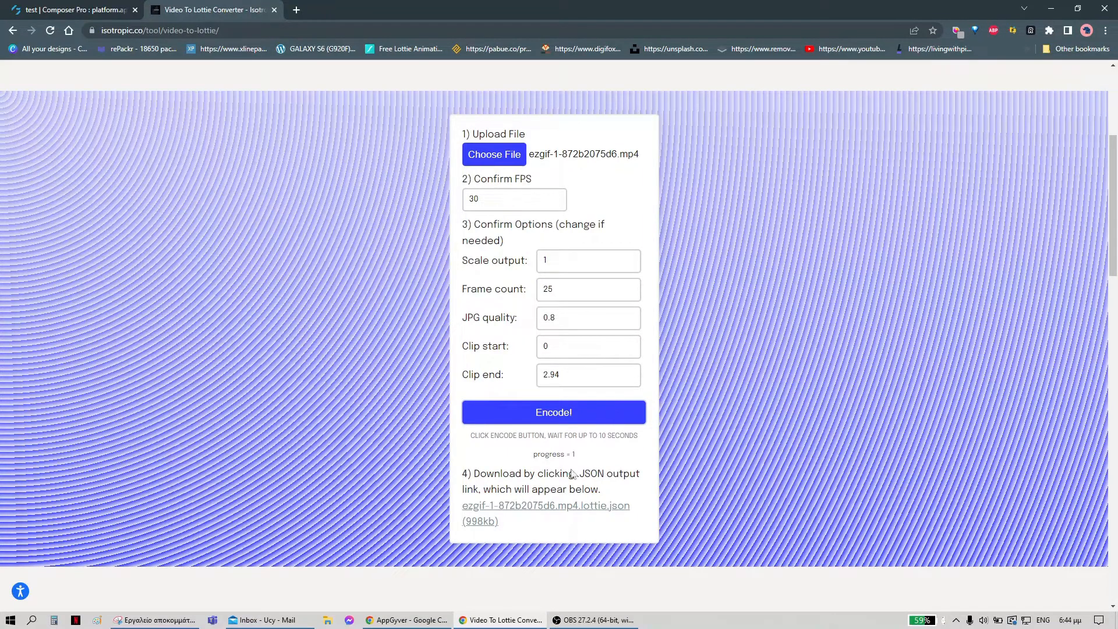
- Download the converted Lottie JSON file, open it and copy its entire contents
click(534, 516)
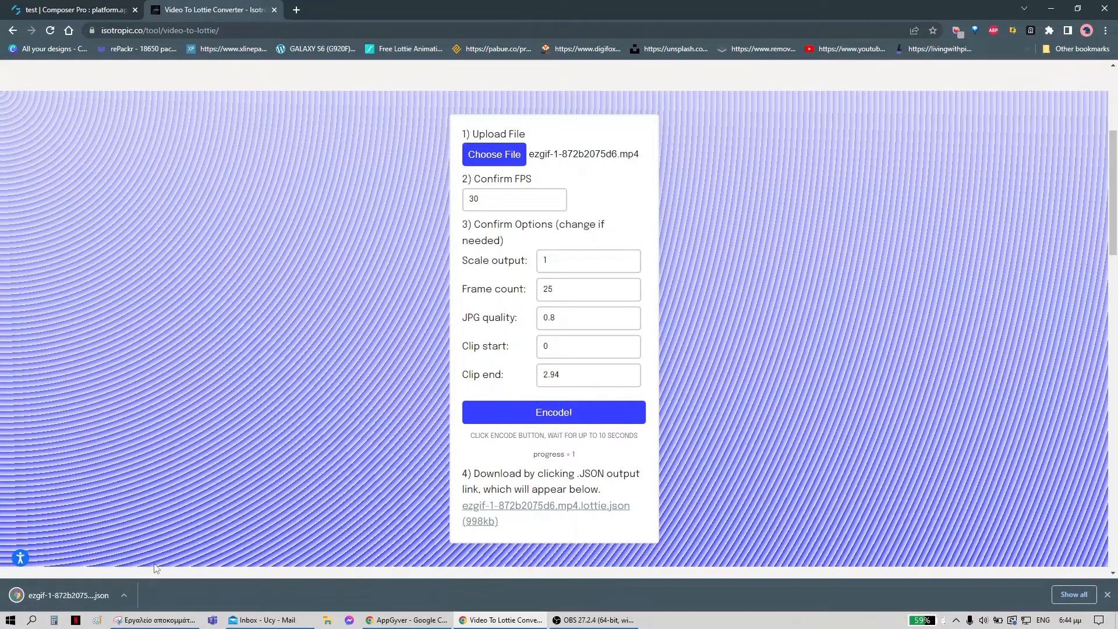
click(72, 595)
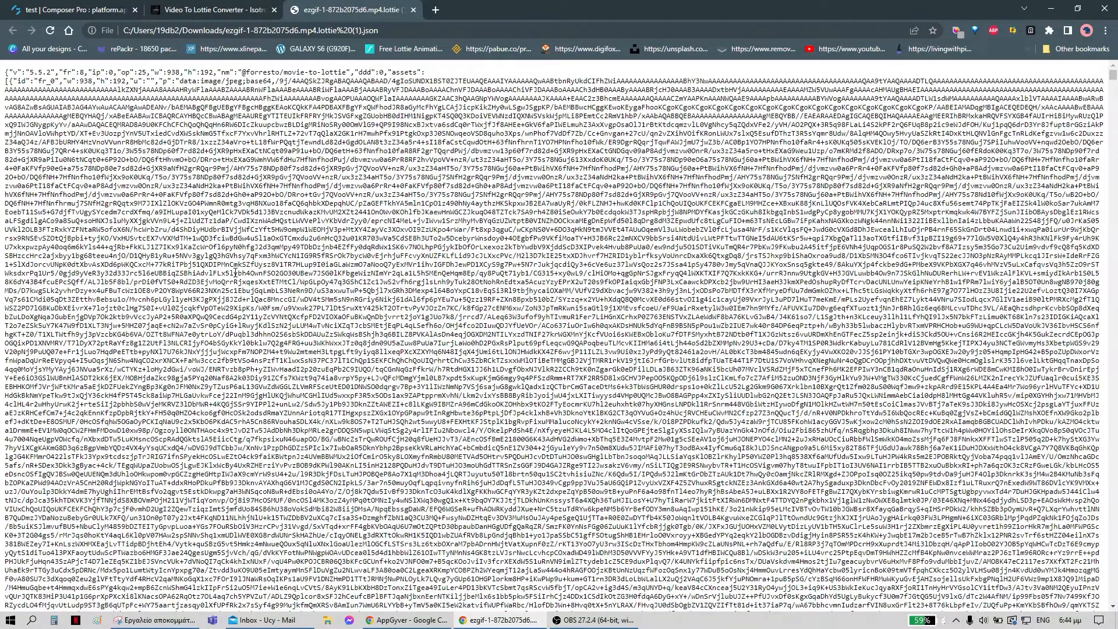
key(ctrl+a)
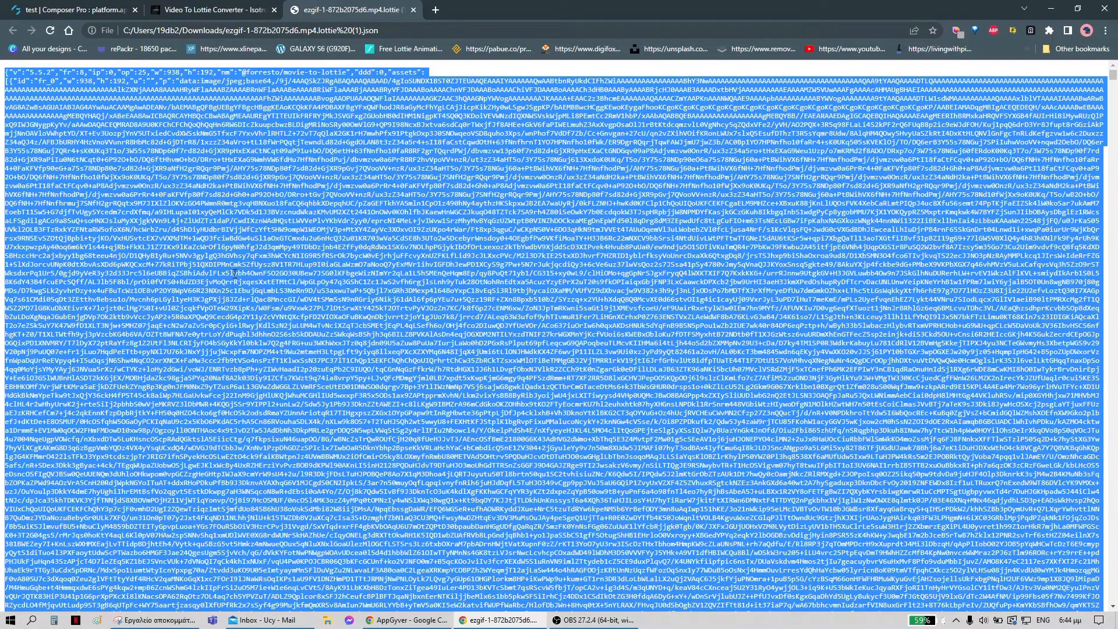
- Switch to Composer Pro, search the component market for lottie and check the Lottie animation component's details
click(76, 9)
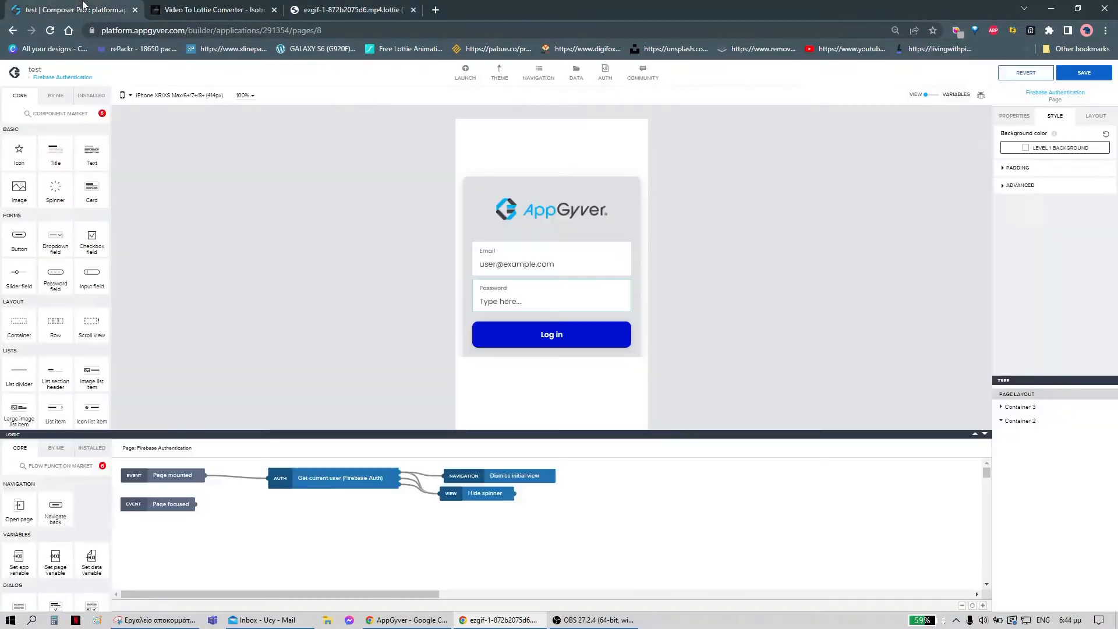
click(70, 117)
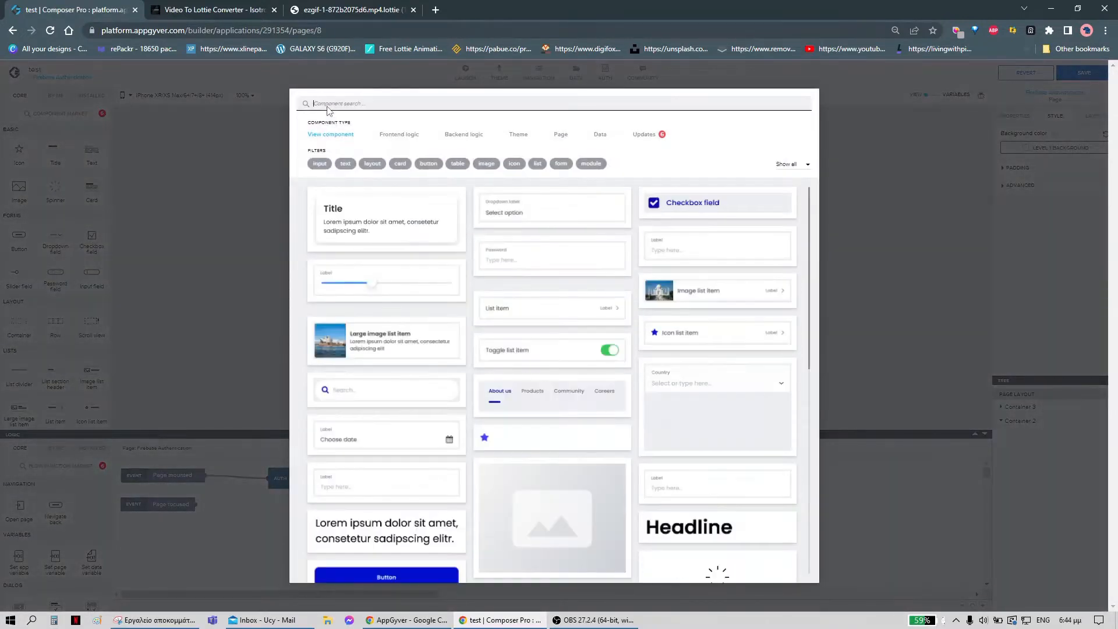
text(lottie)
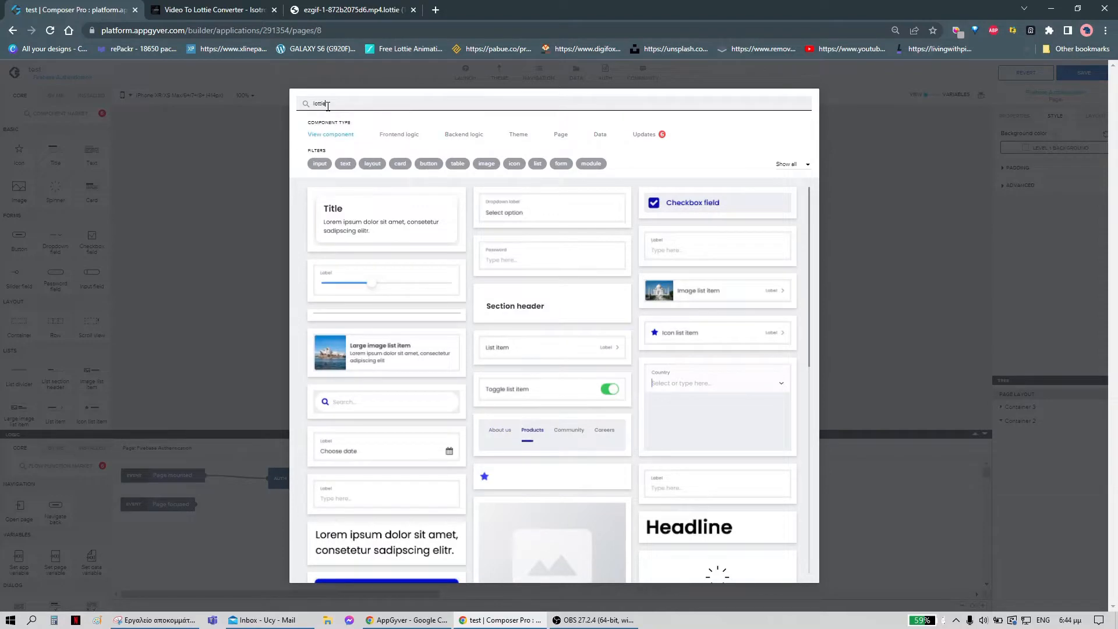
click(383, 239)
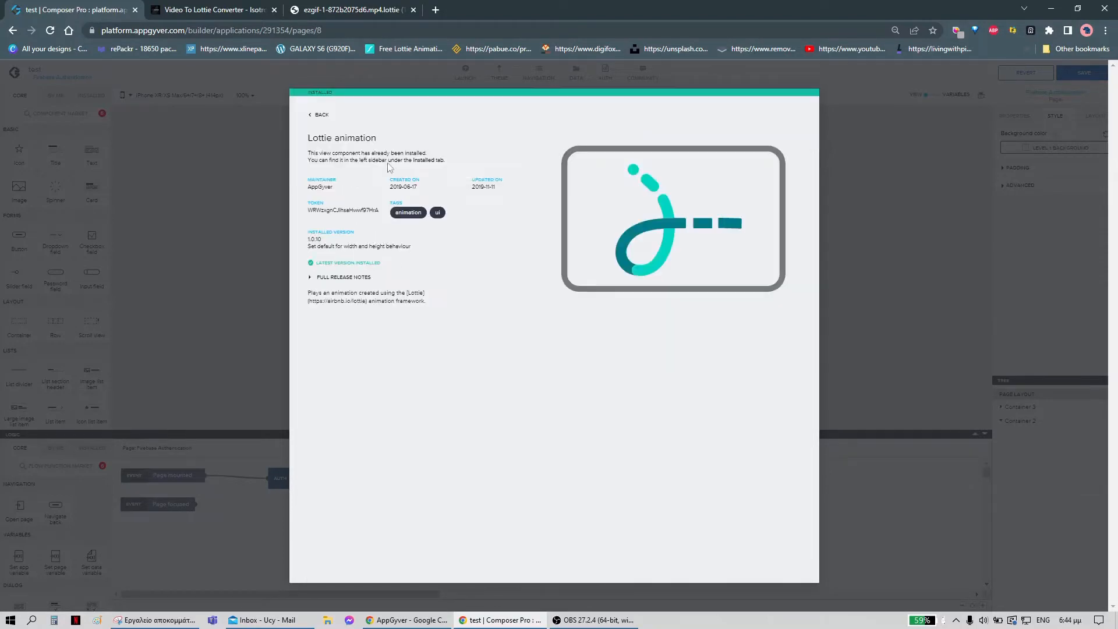
click(186, 207)
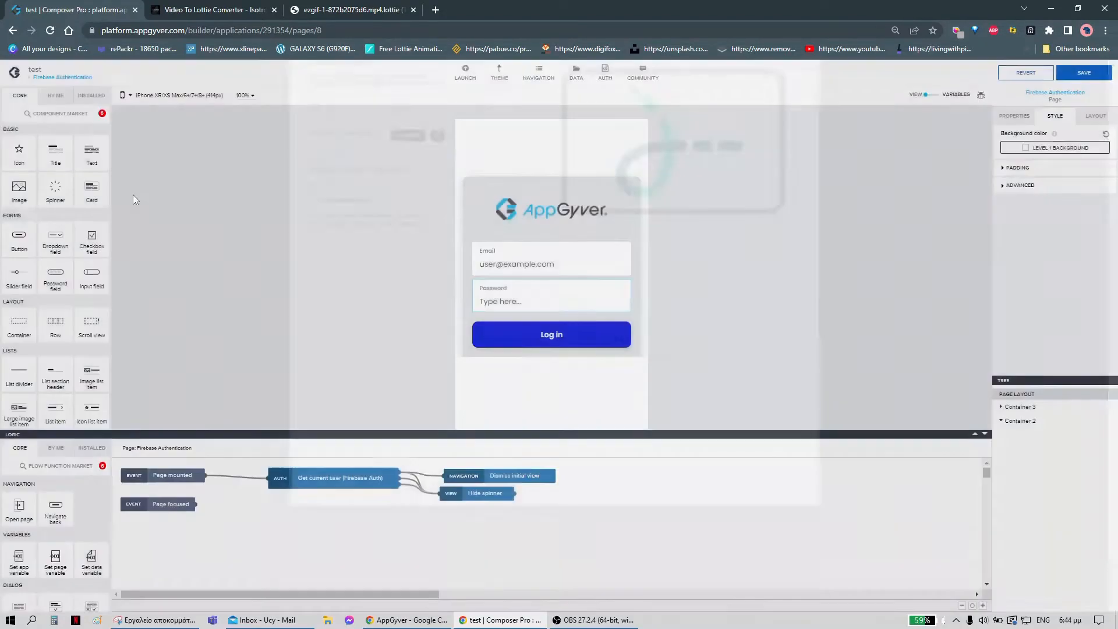
- Add the installed Lottie animation component to the Firebase Authentication page, between the login container and Container 2
click(91, 95)
scroll(84, 245, down, 5)
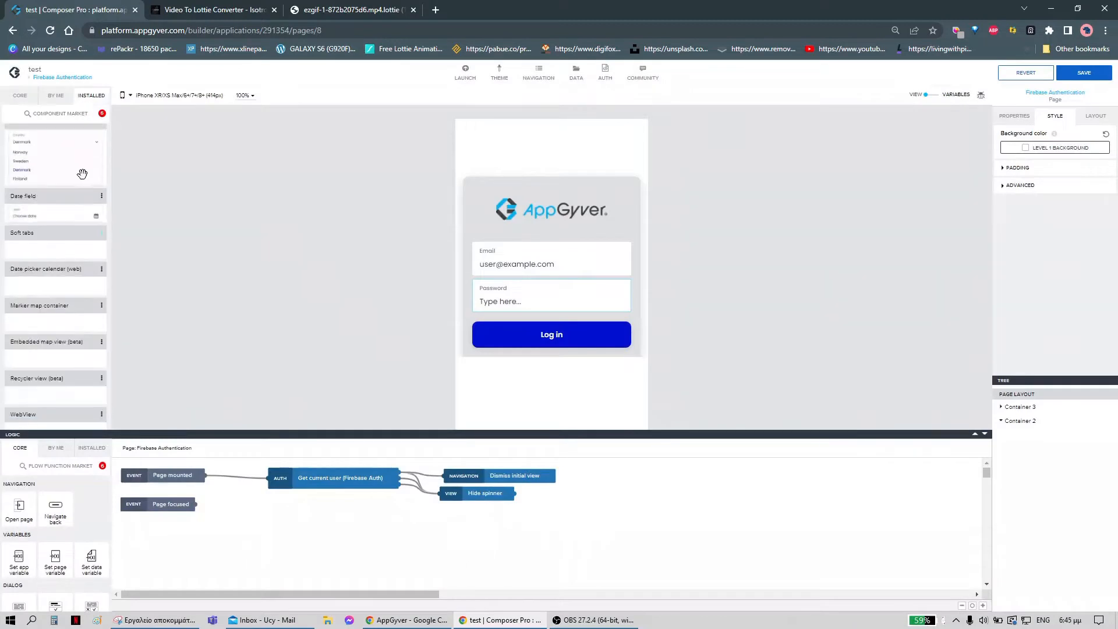
drag(91, 325, 557, 389)
scroll(720, 276, down, 1)
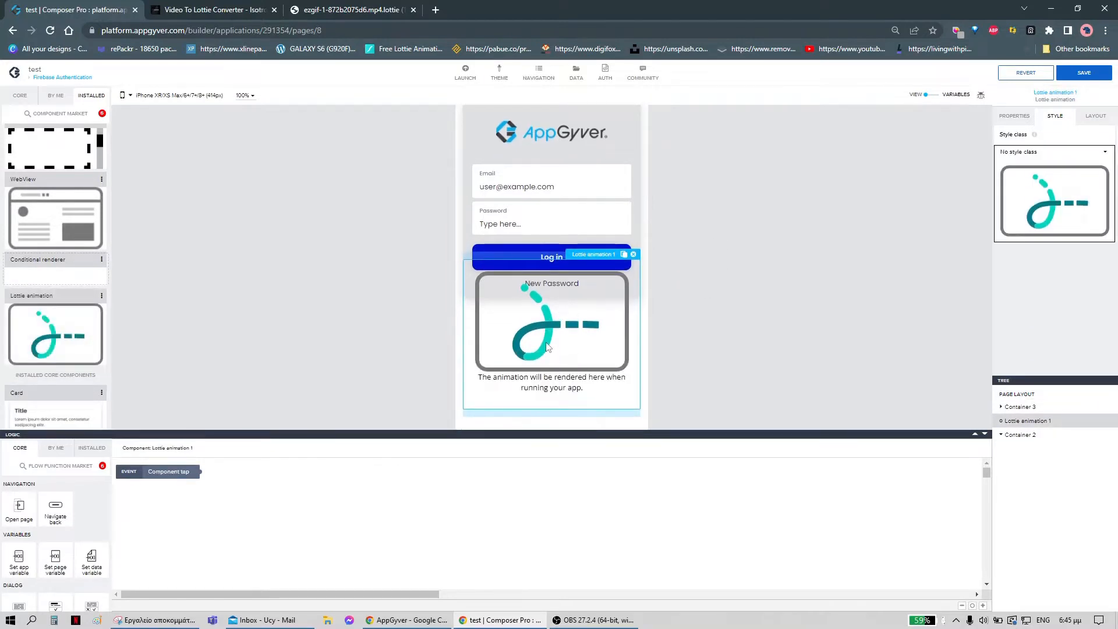
- Configure the Lottie animation with source type json, the copied JSON code as animation source, and Loop set to False
click(1016, 120)
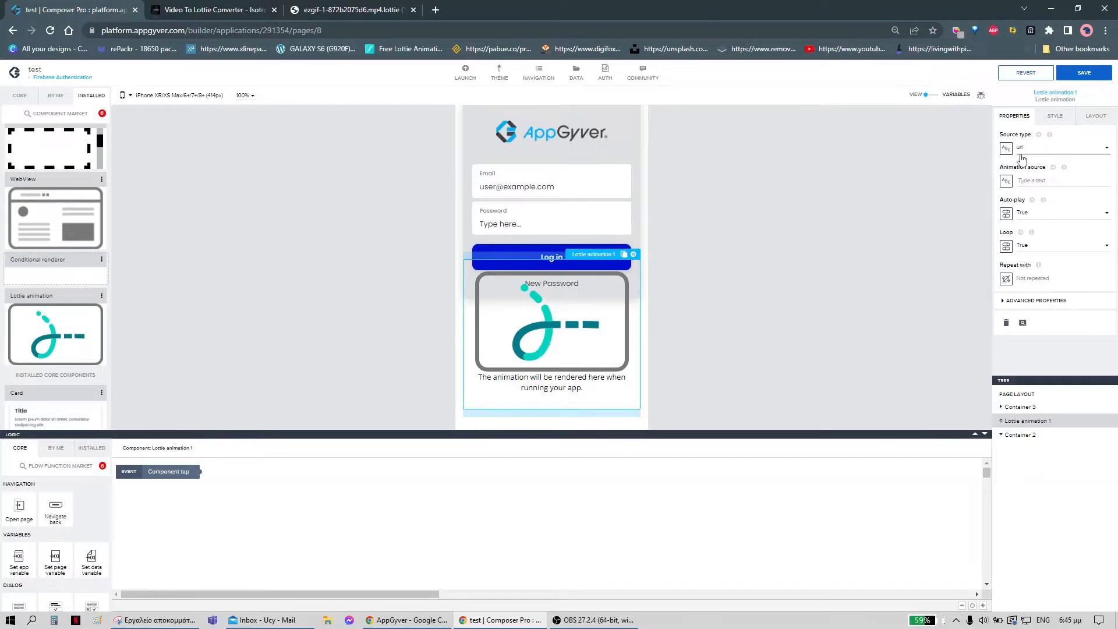
click(1025, 152)
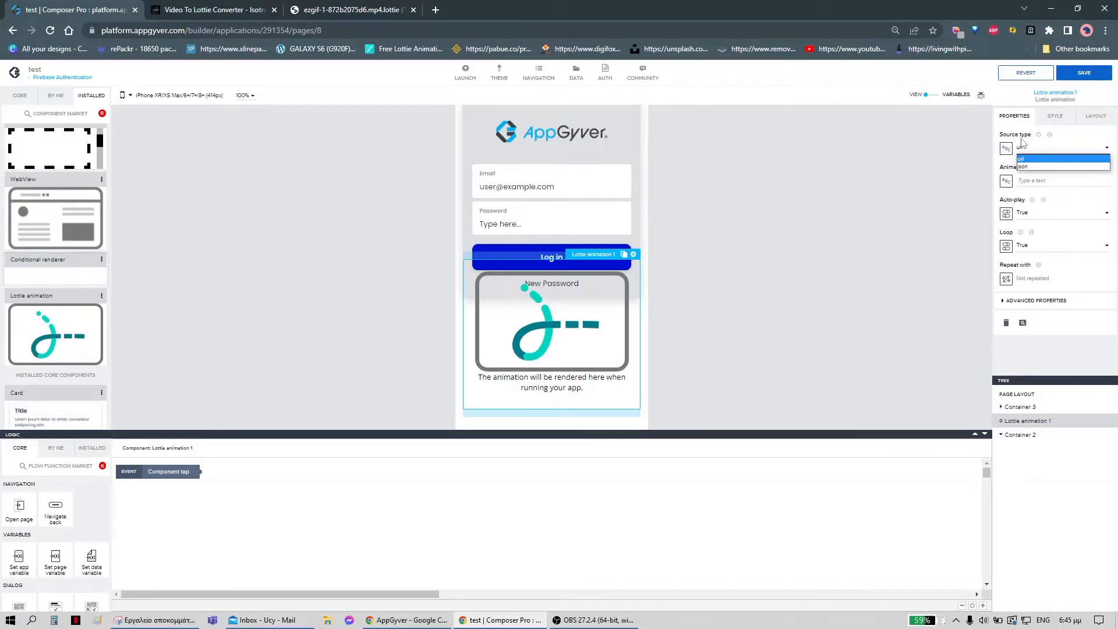
click(1026, 168)
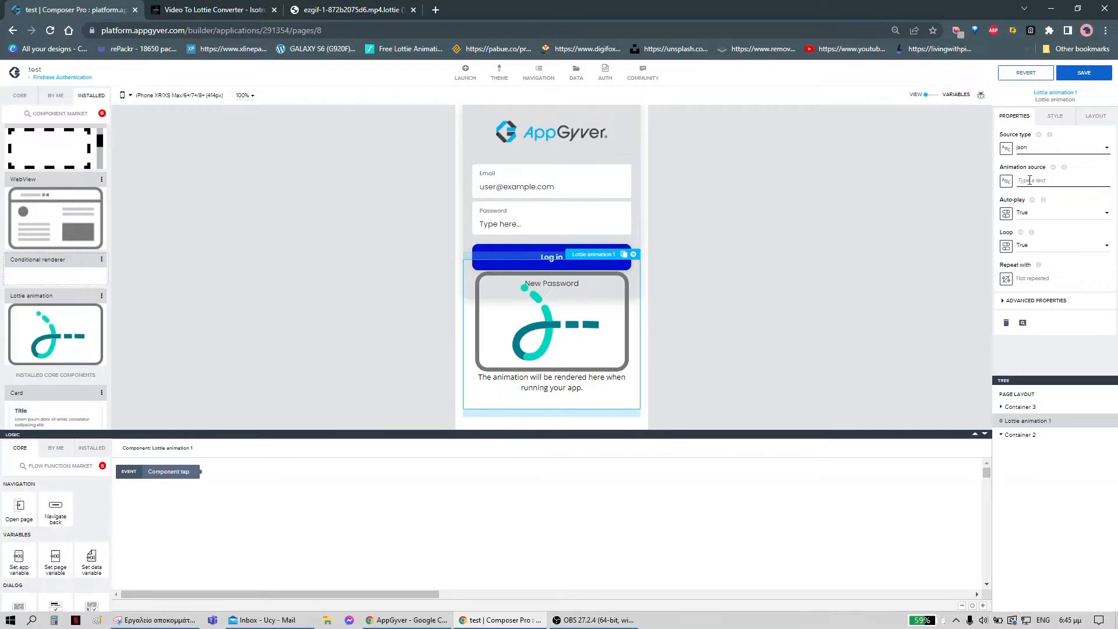
click(1028, 180)
key(ctrl+v)
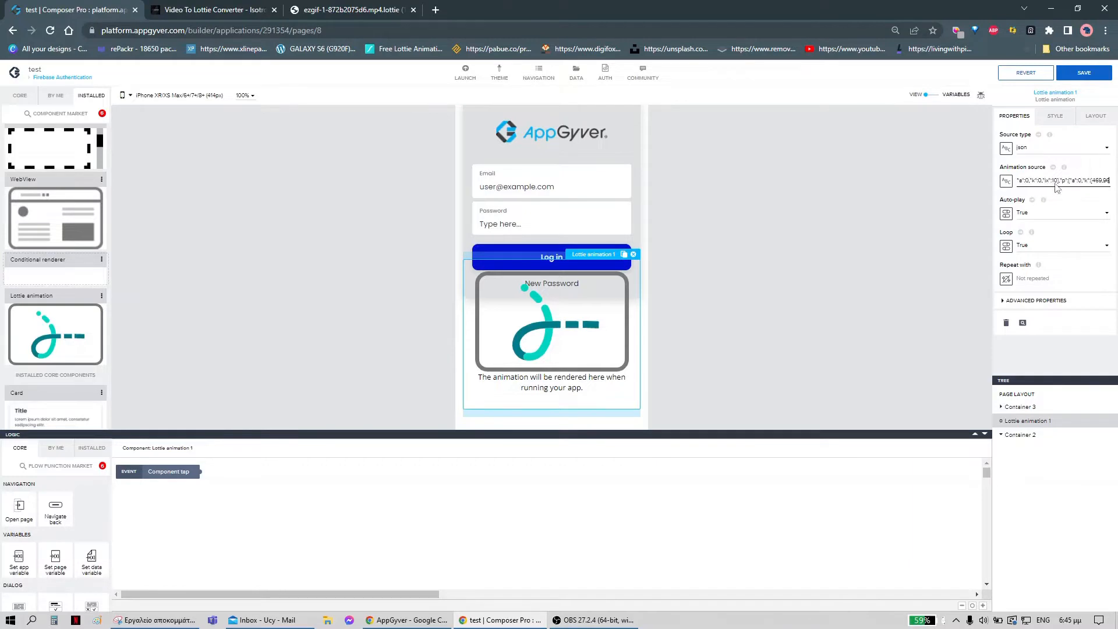
click(1024, 251)
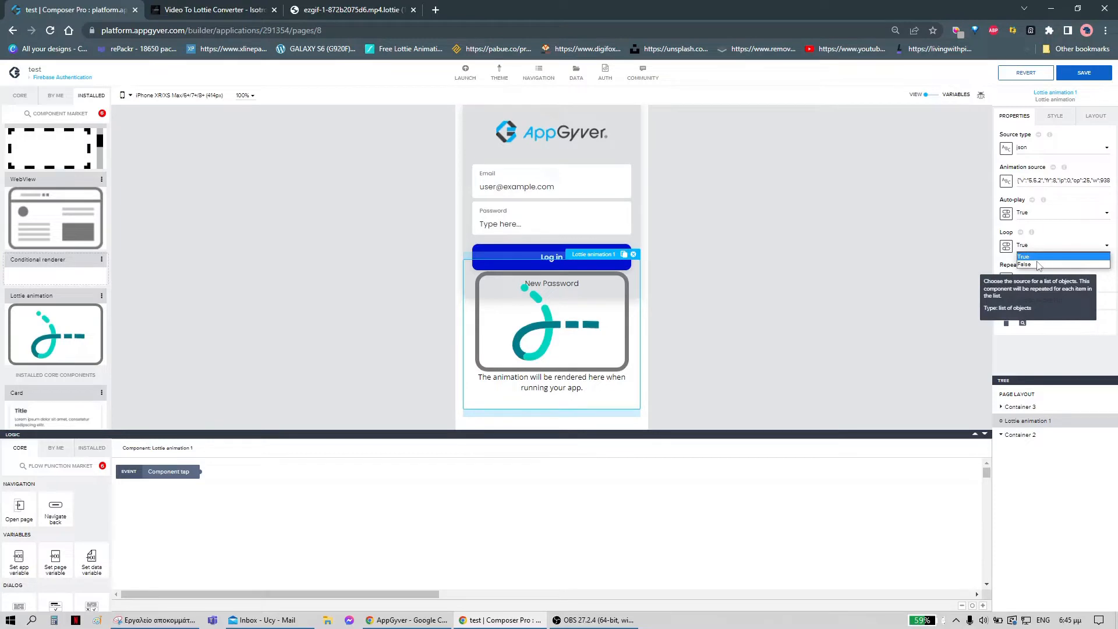
click(1036, 265)
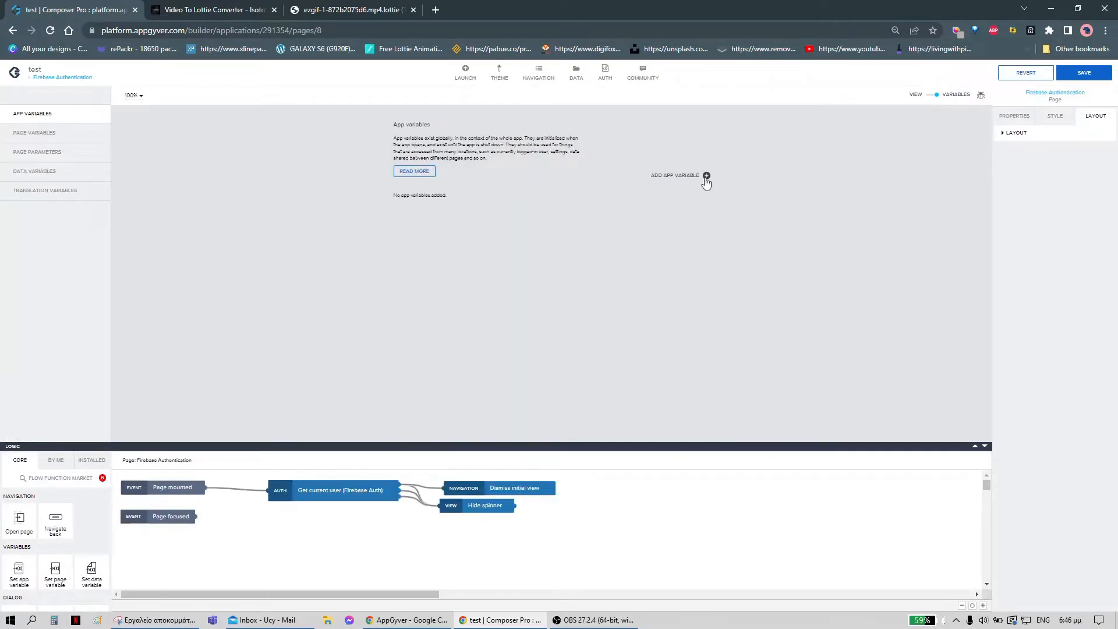
- Create an app variable named First_time of type True/false with the initial value True
click(706, 177)
double_click(1015, 131)
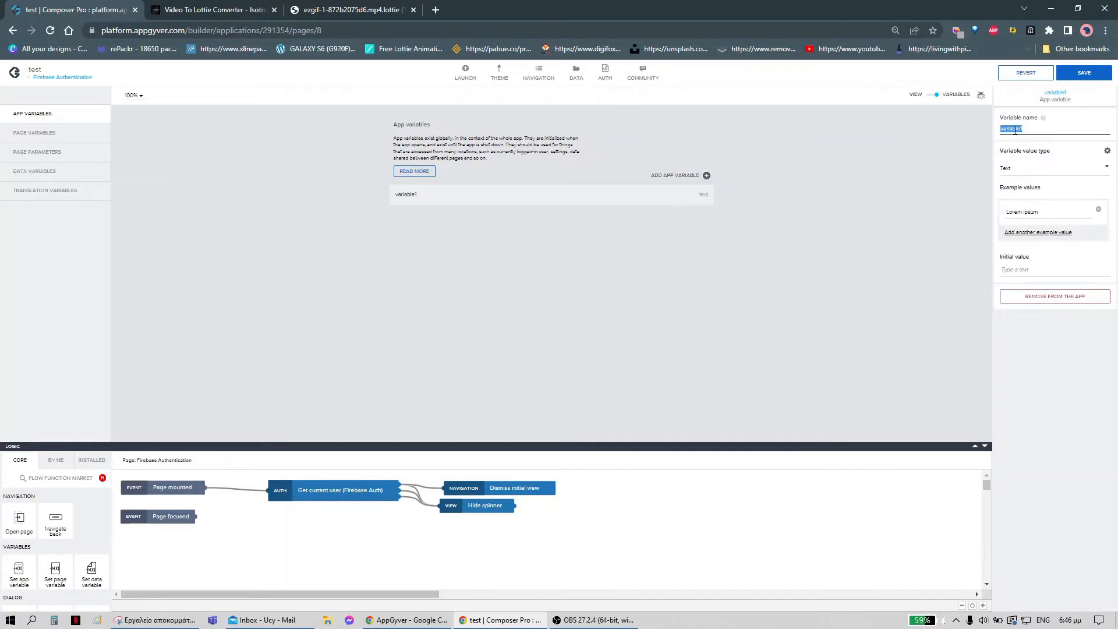
text(F)
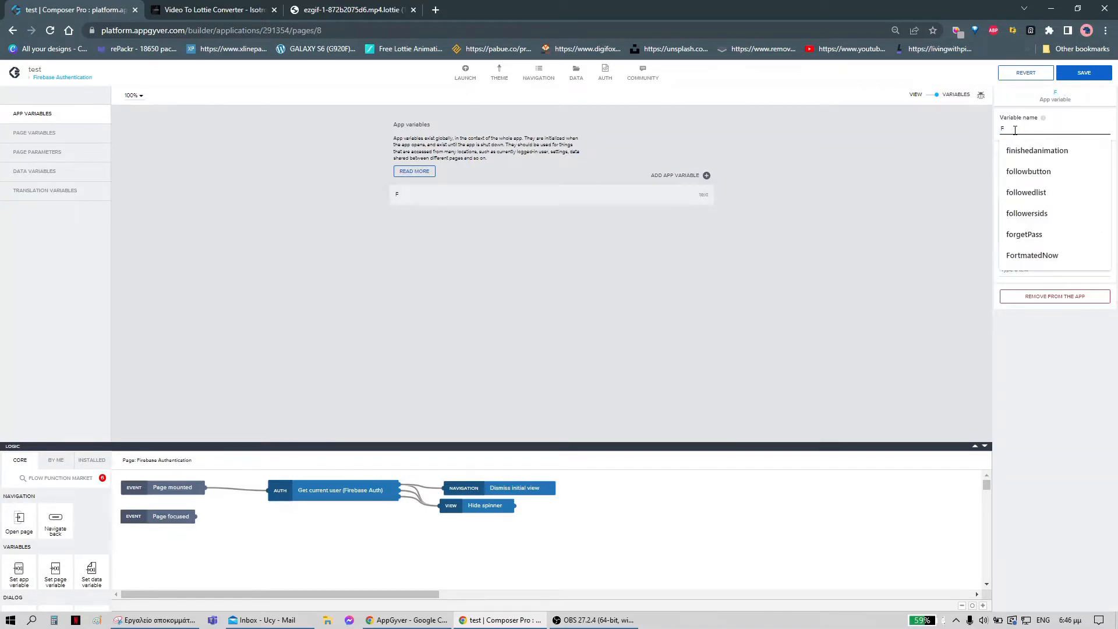
text(irst)
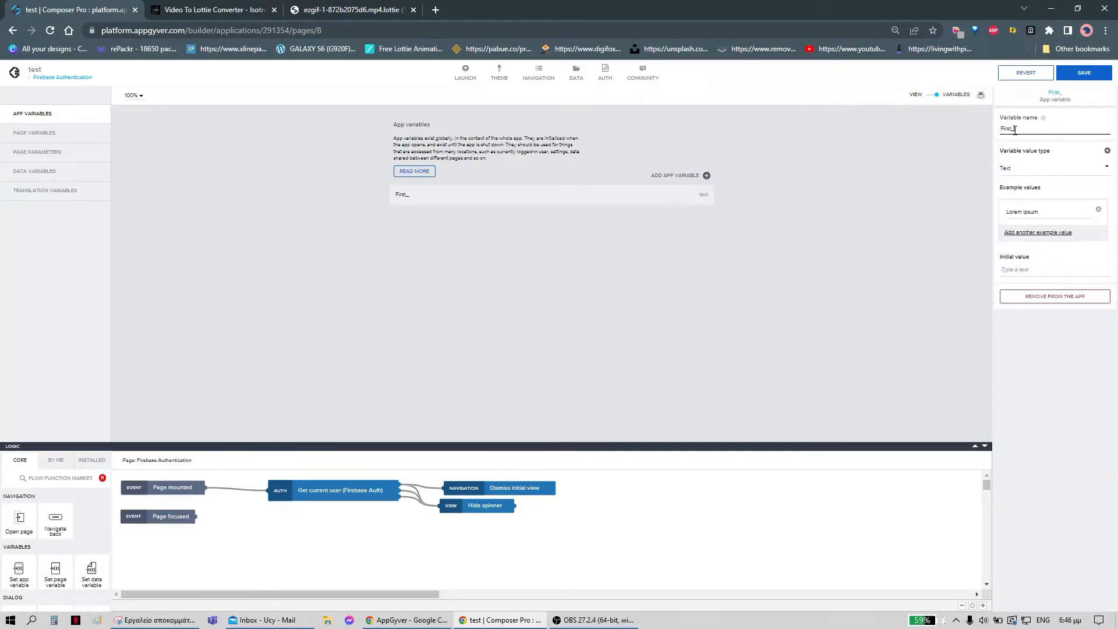
text(_time)
click(1024, 171)
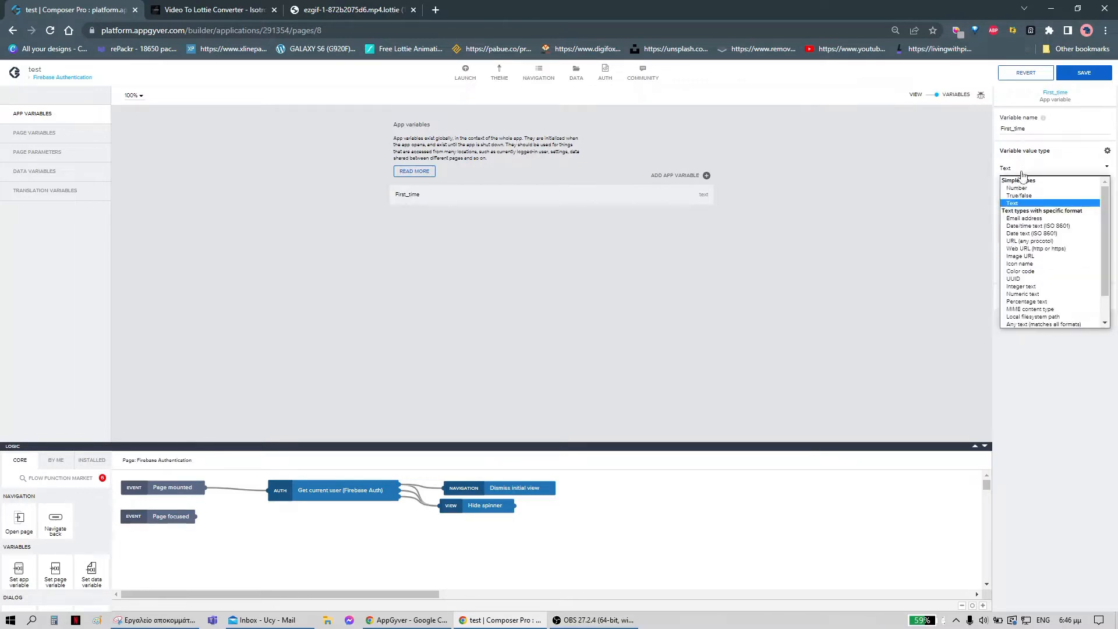
click(1024, 197)
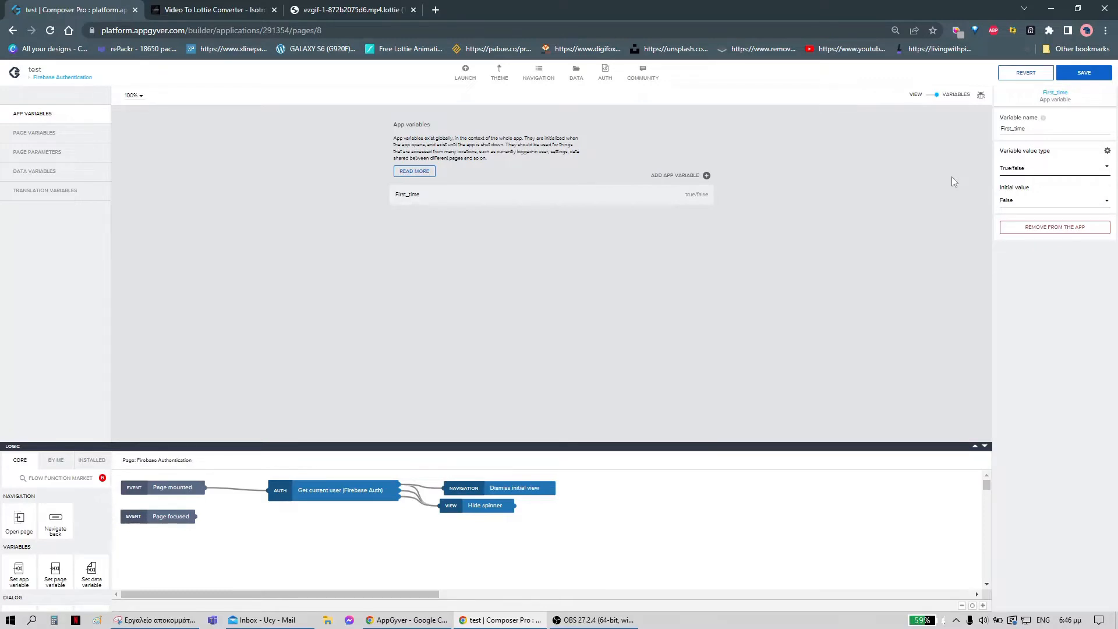
click(1017, 201)
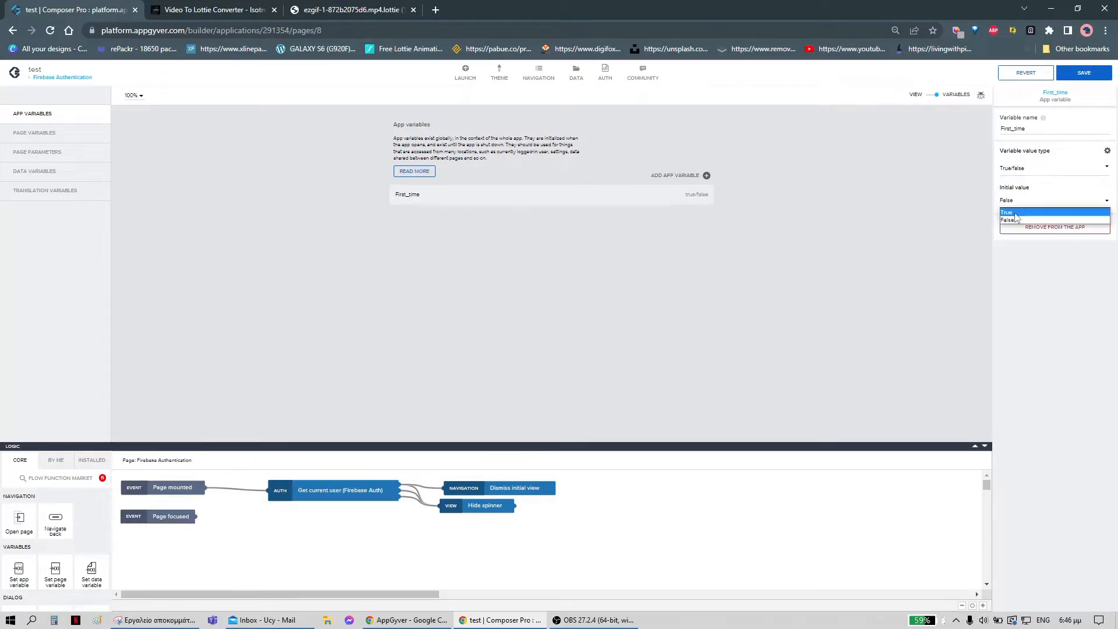
click(1015, 214)
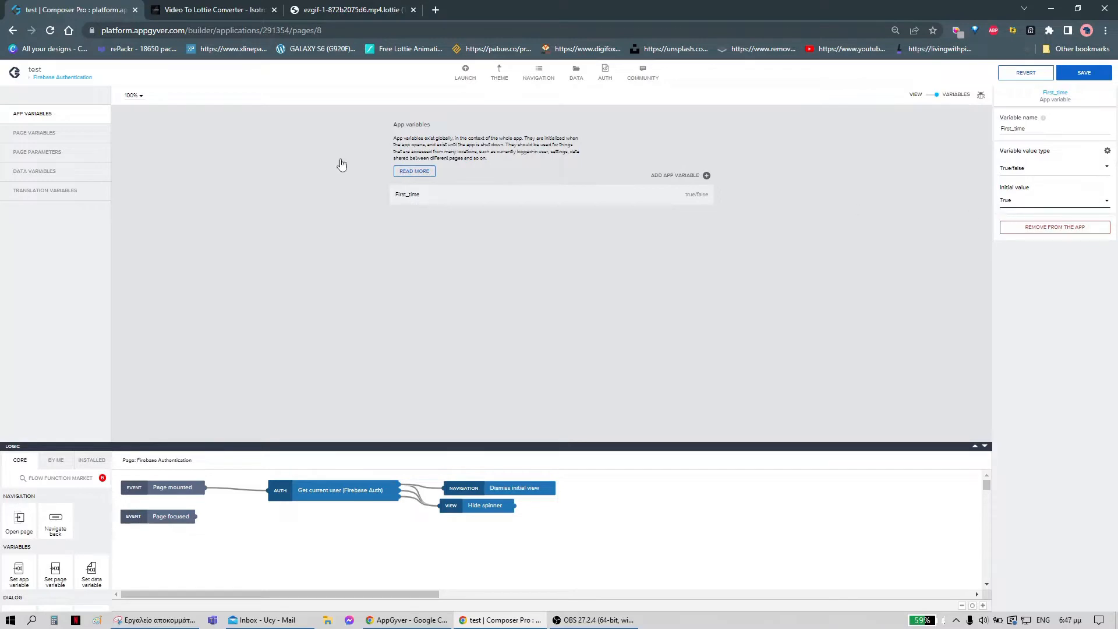
- Create a page variable named Lottie_Visibility of type True/false with initial value True, and return to the page design
click(52, 137)
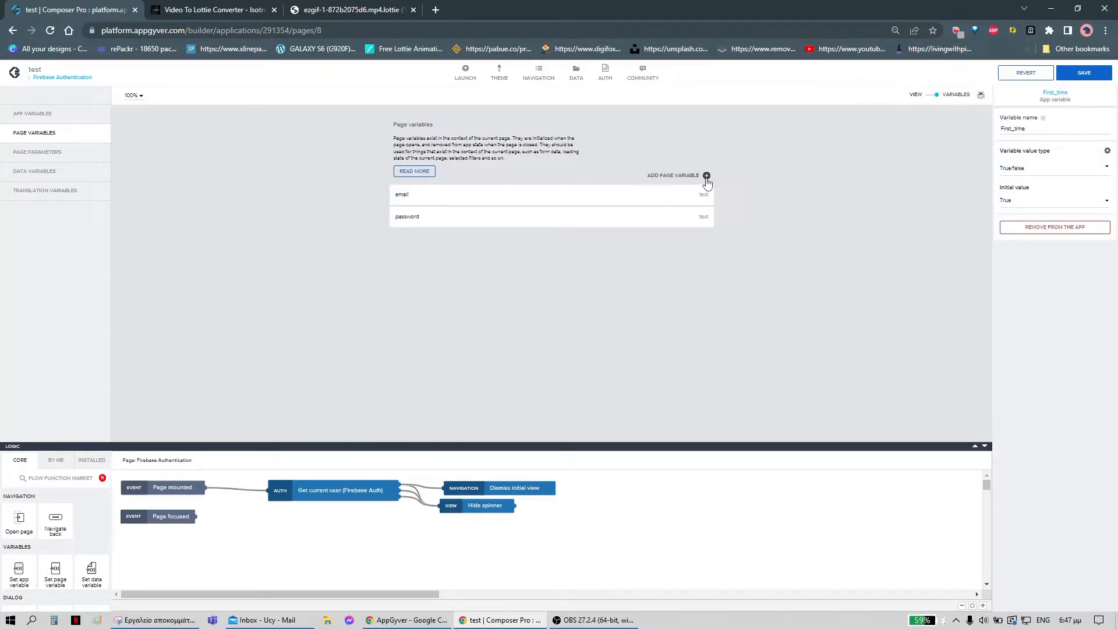
click(707, 176)
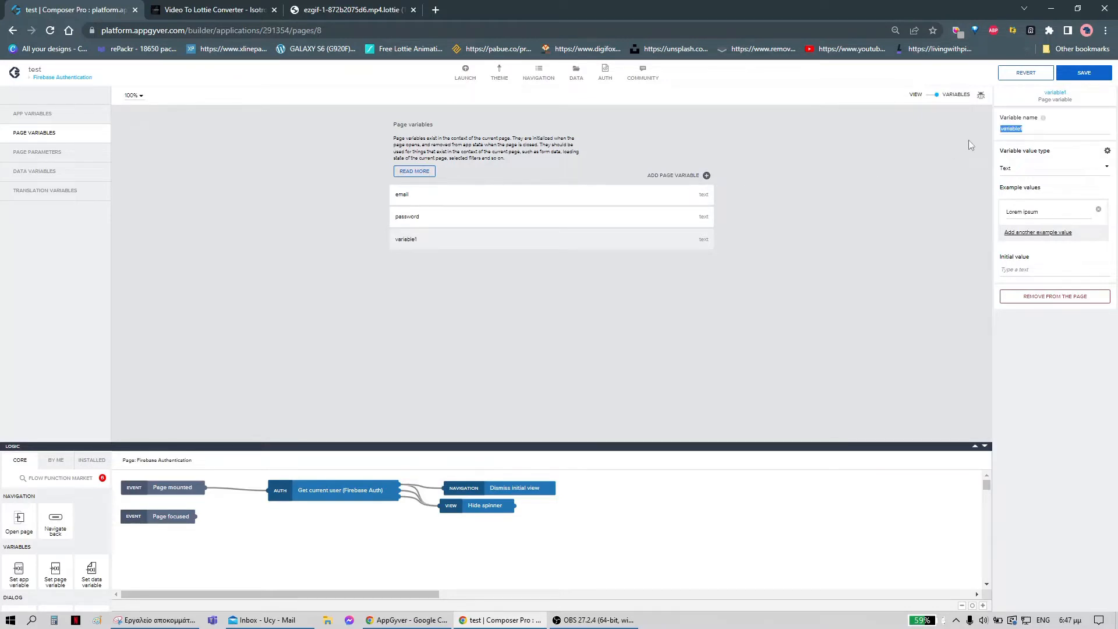
text(Lott)
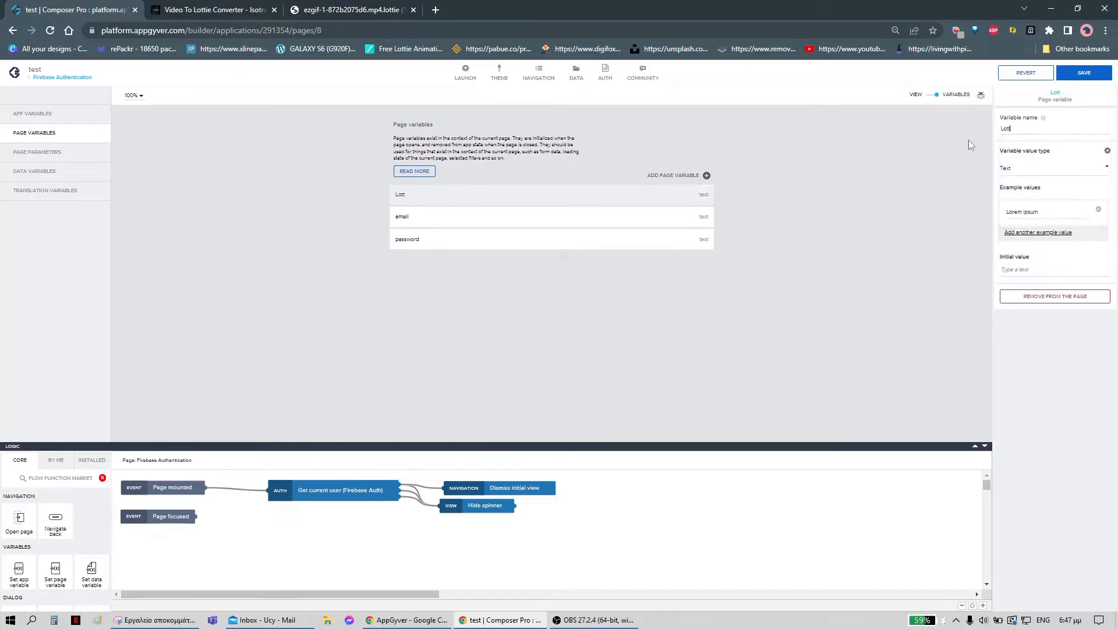
text(ie_Visibility)
click(1038, 169)
click(1022, 202)
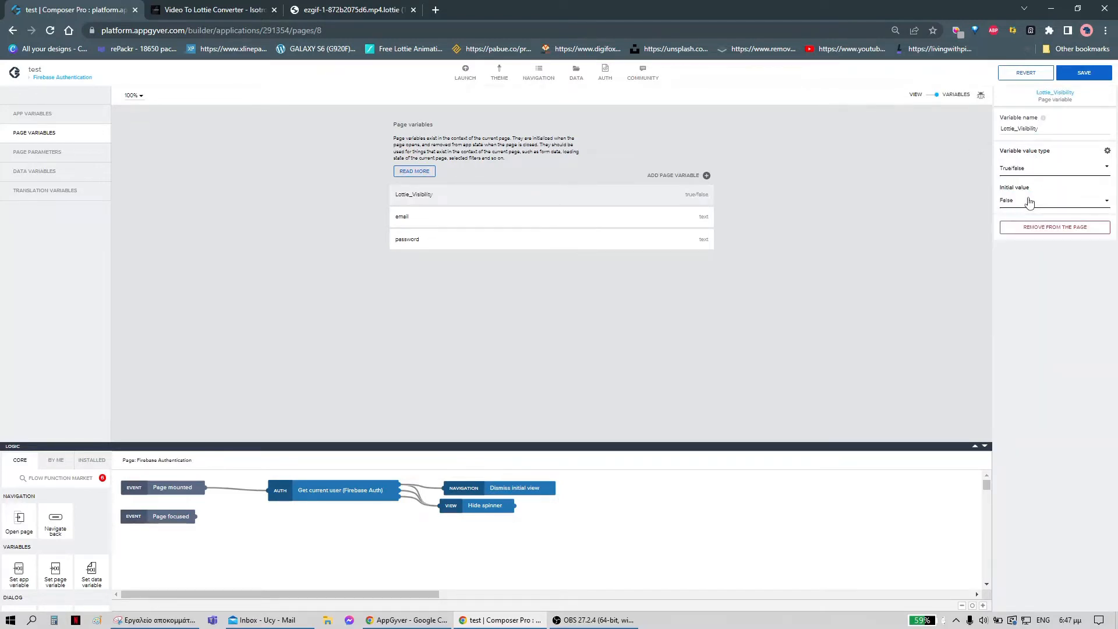
click(1030, 200)
click(1014, 213)
click(938, 98)
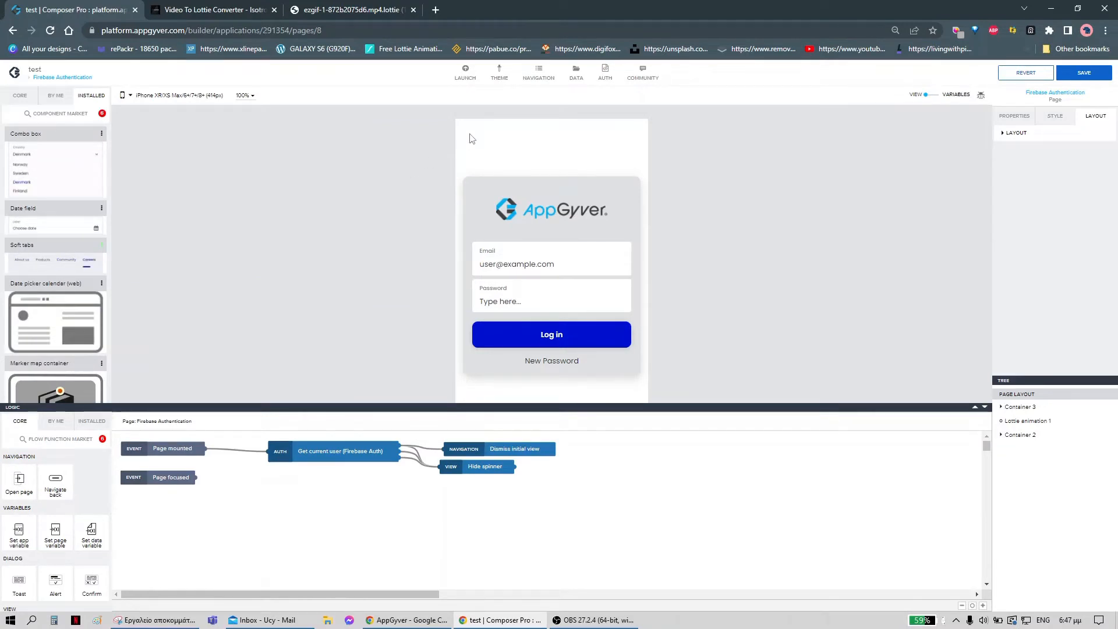
- Add an If condition function to the page logic and connect the Page mounted event to it
drag(392, 405, 392, 382)
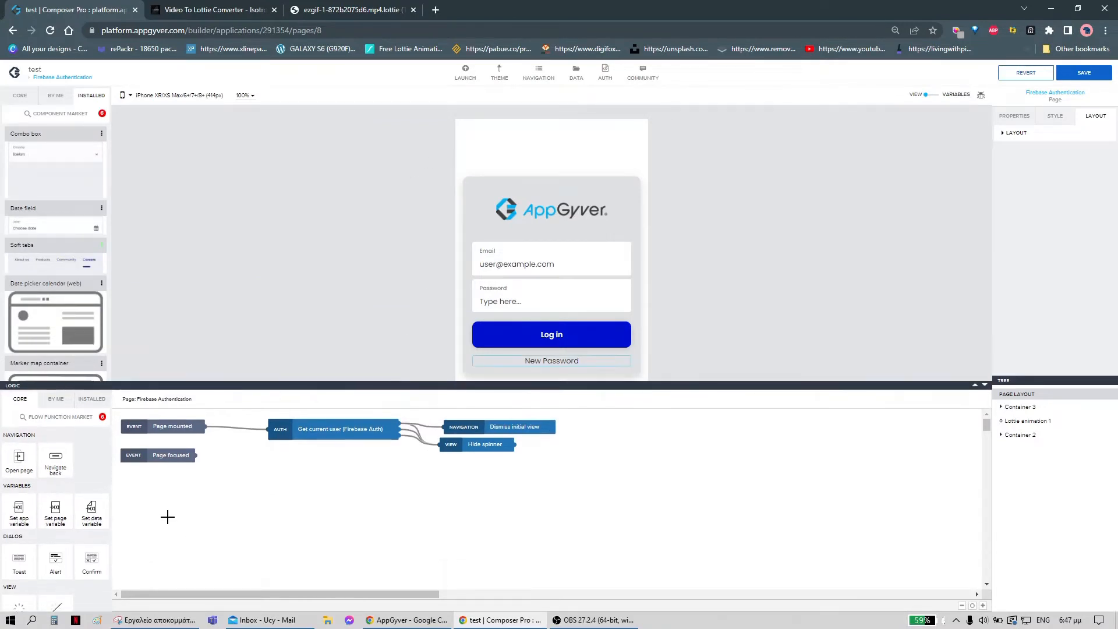
click(27, 94)
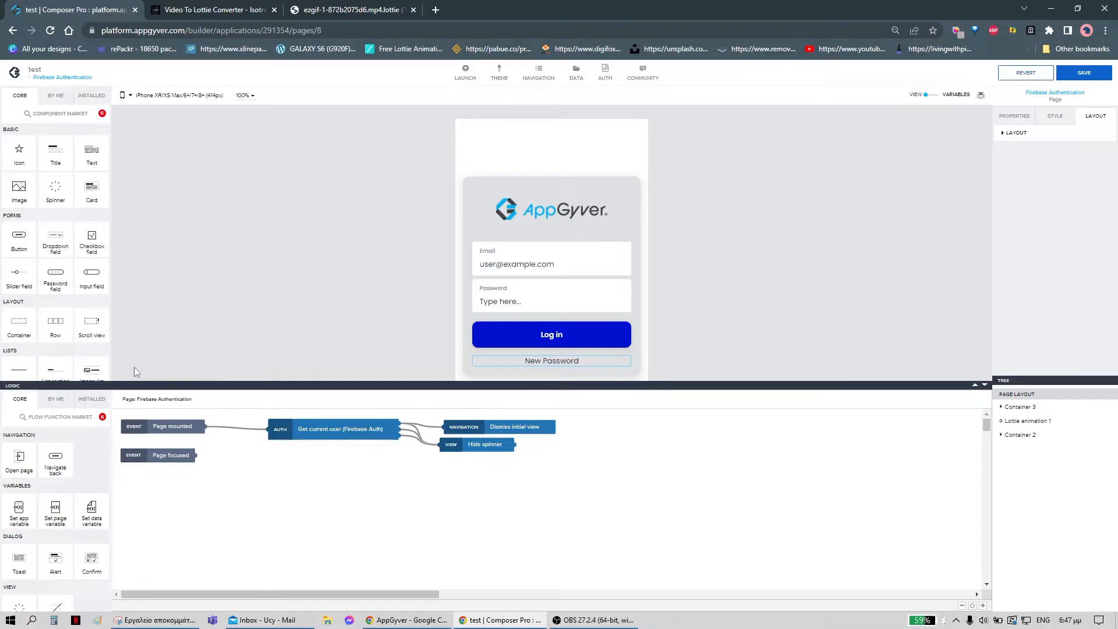
click(200, 507)
scroll(56, 524, down, 5)
drag(55, 541, 250, 502)
drag(205, 426, 216, 501)
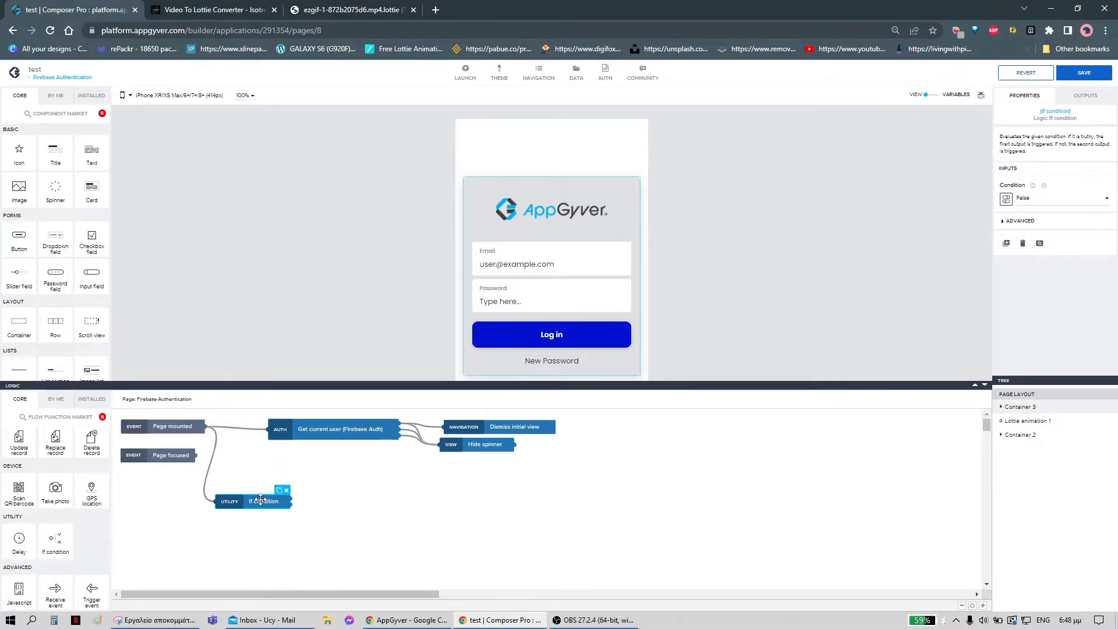
- Bind the If condition's condition to the app variable First_time
click(1007, 199)
click(565, 287)
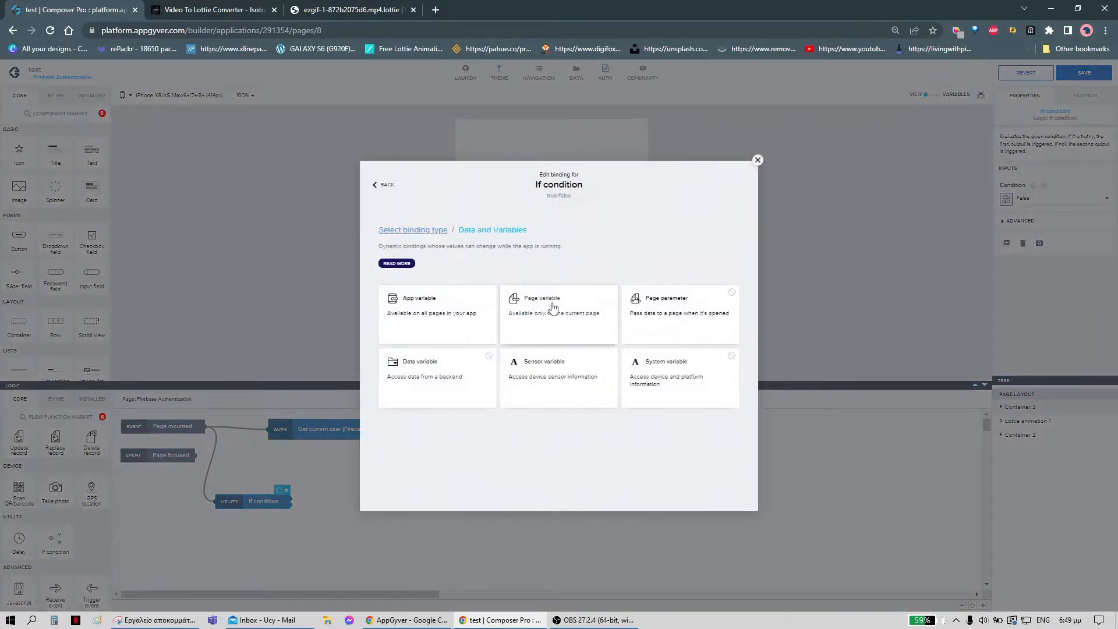
click(553, 308)
click(384, 185)
click(428, 300)
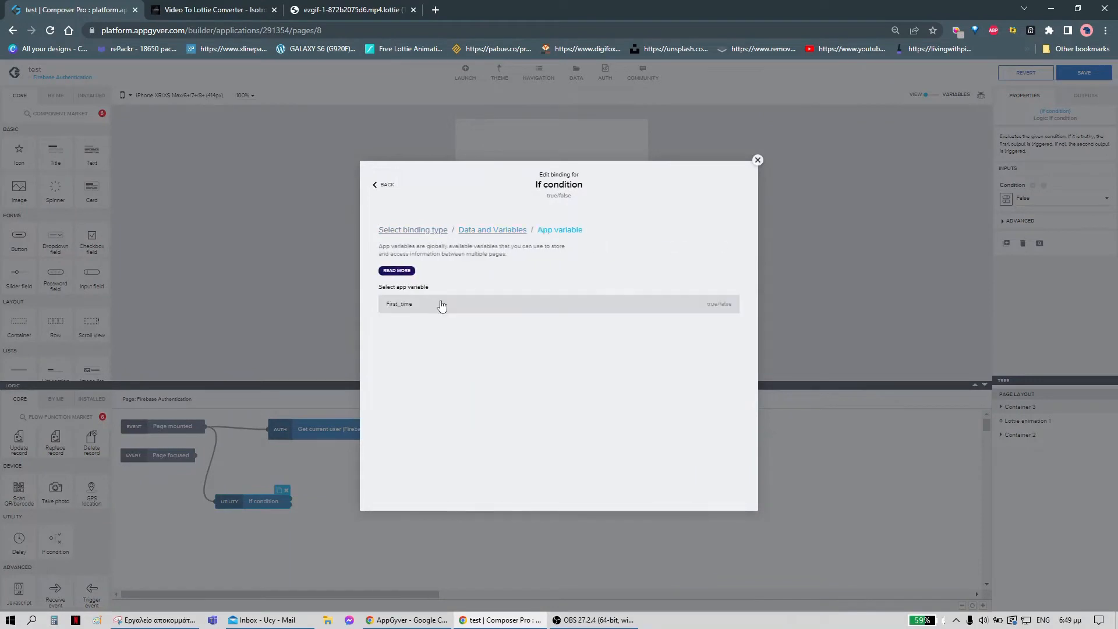
click(441, 305)
click(719, 340)
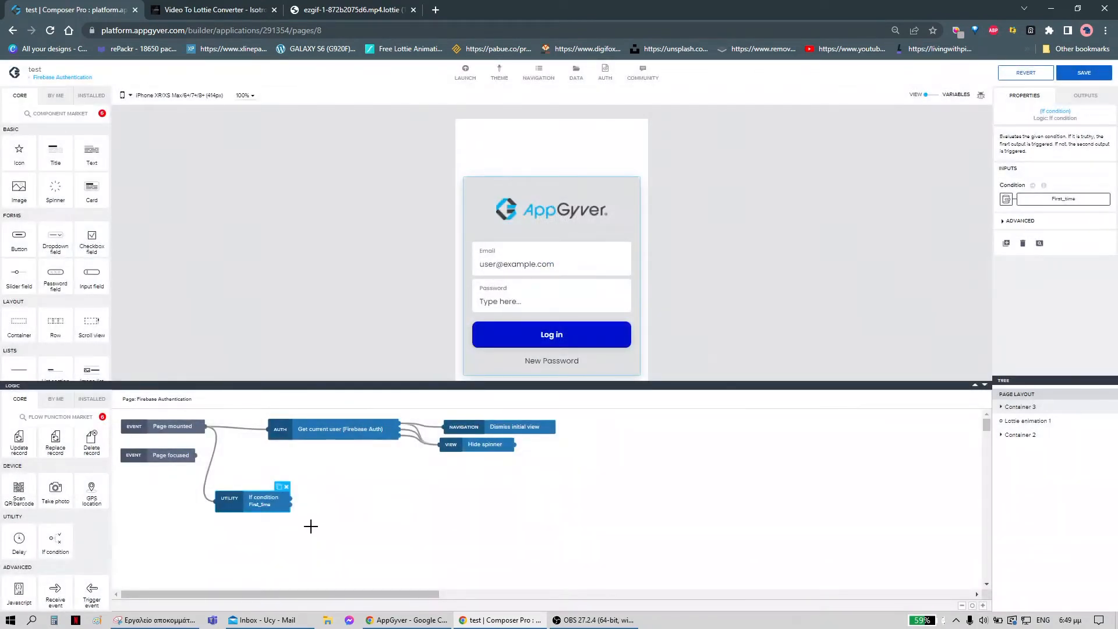
drag(303, 522, 192, 468)
click(348, 529)
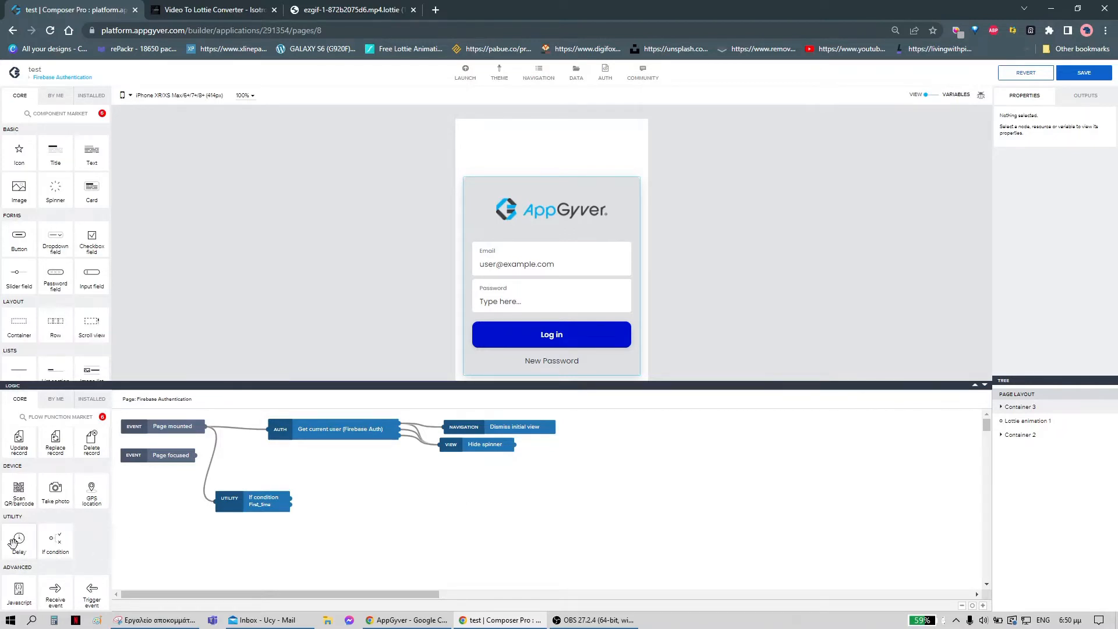
- Add a Delay of 2800 ms and connect it to the If condition's first output
drag(19, 540, 424, 489)
drag(291, 499, 344, 500)
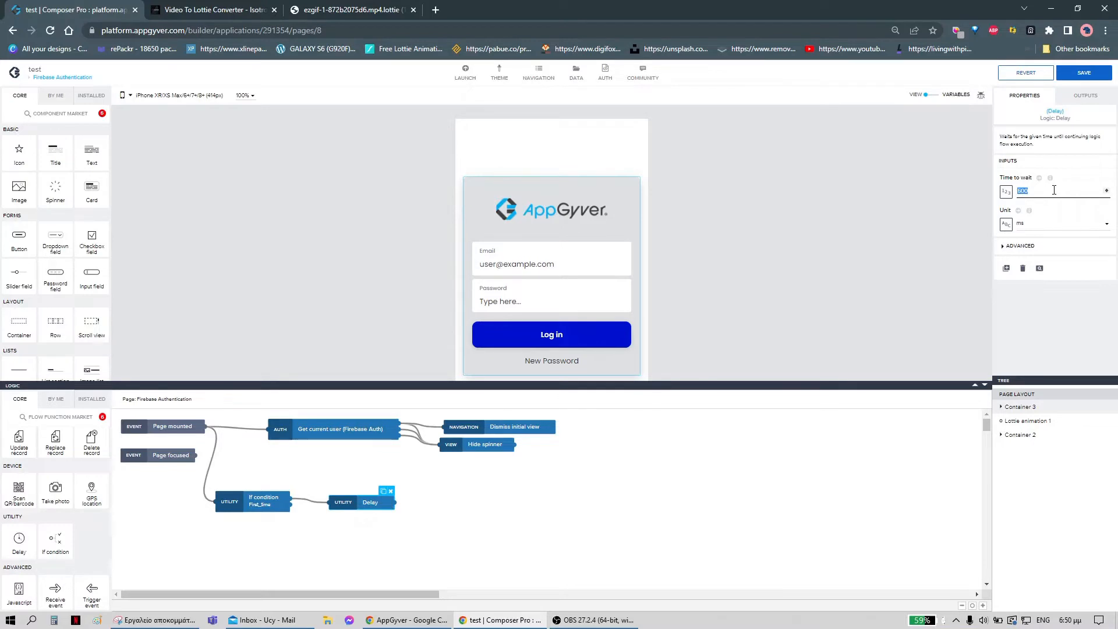
text(28)
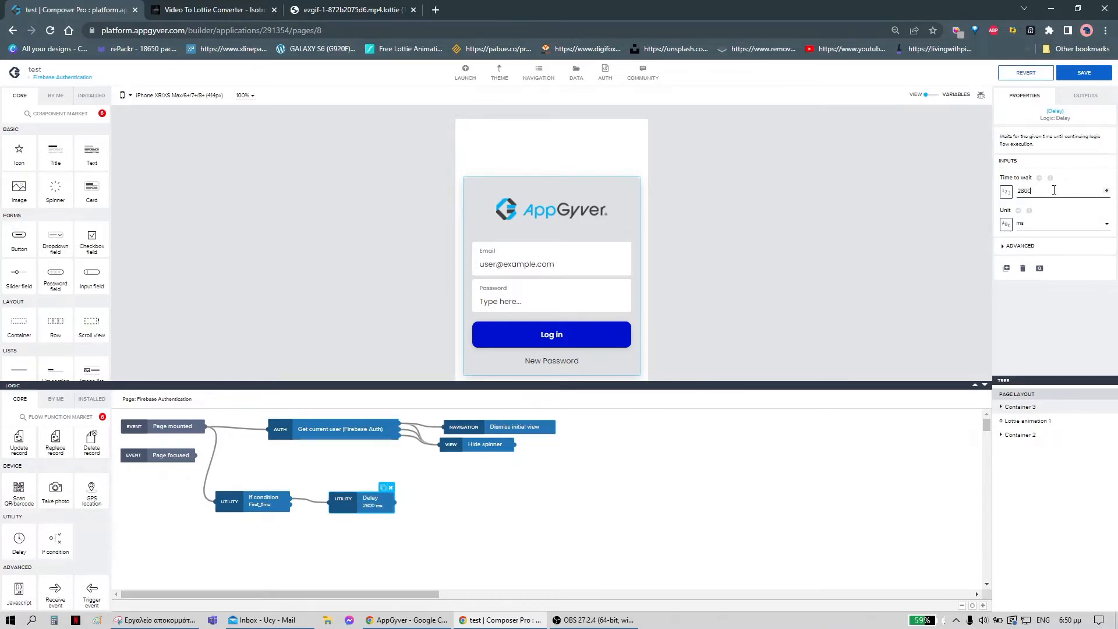
key(Escape)
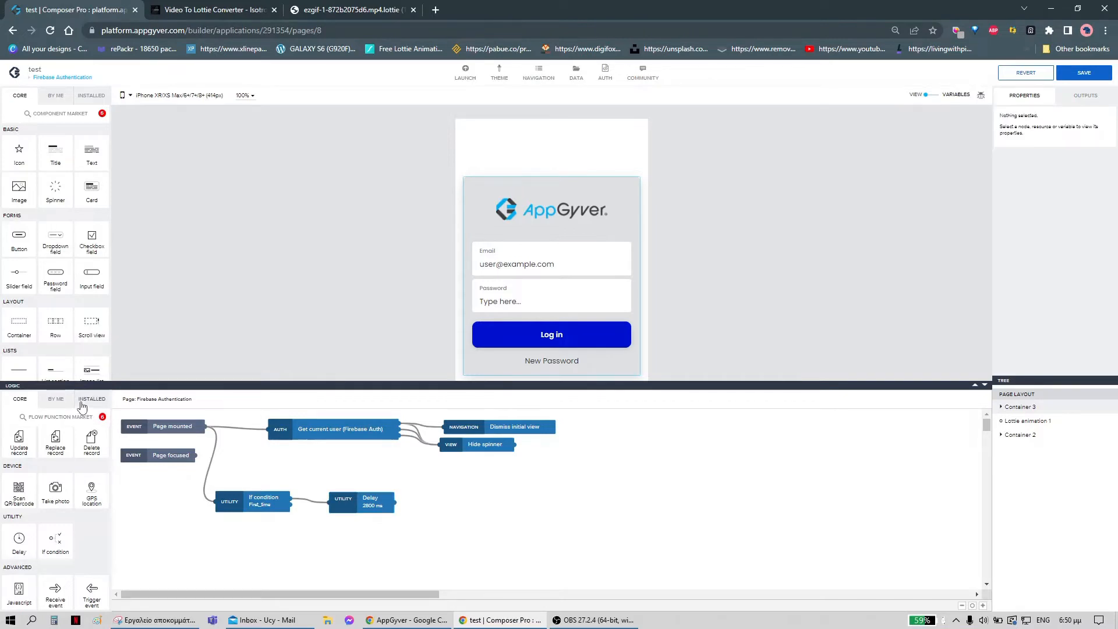
- Add the installed Animate component function and connect the 2800 ms Delay to it
click(84, 402)
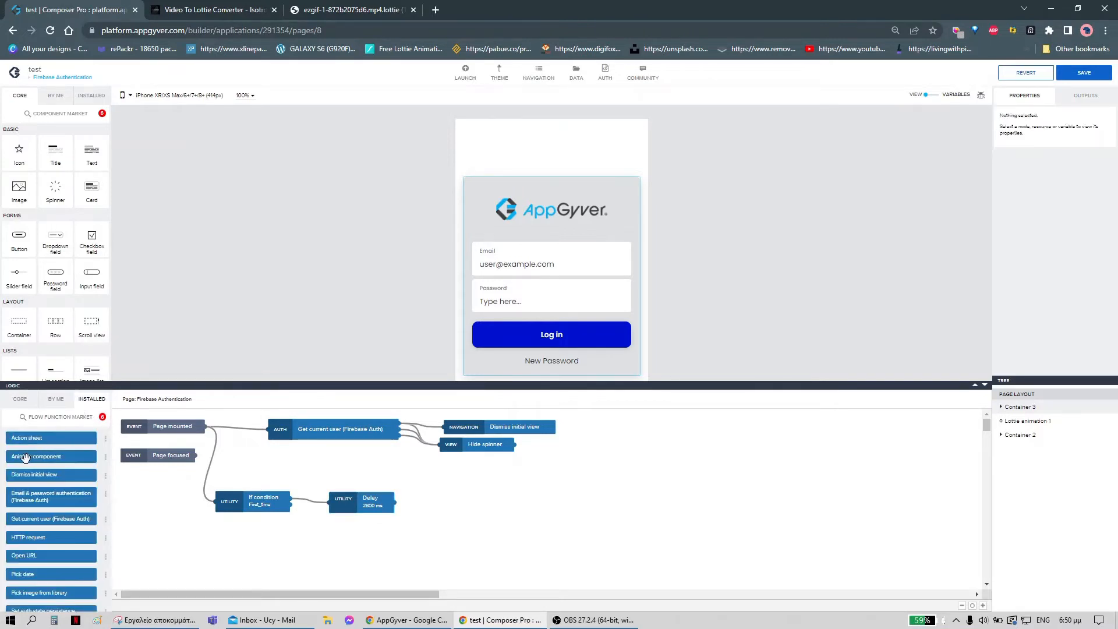
drag(25, 457, 489, 505)
drag(395, 502, 449, 506)
- Nest the Lottie animation inside the container below the login container
scroll(644, 233, down, 4)
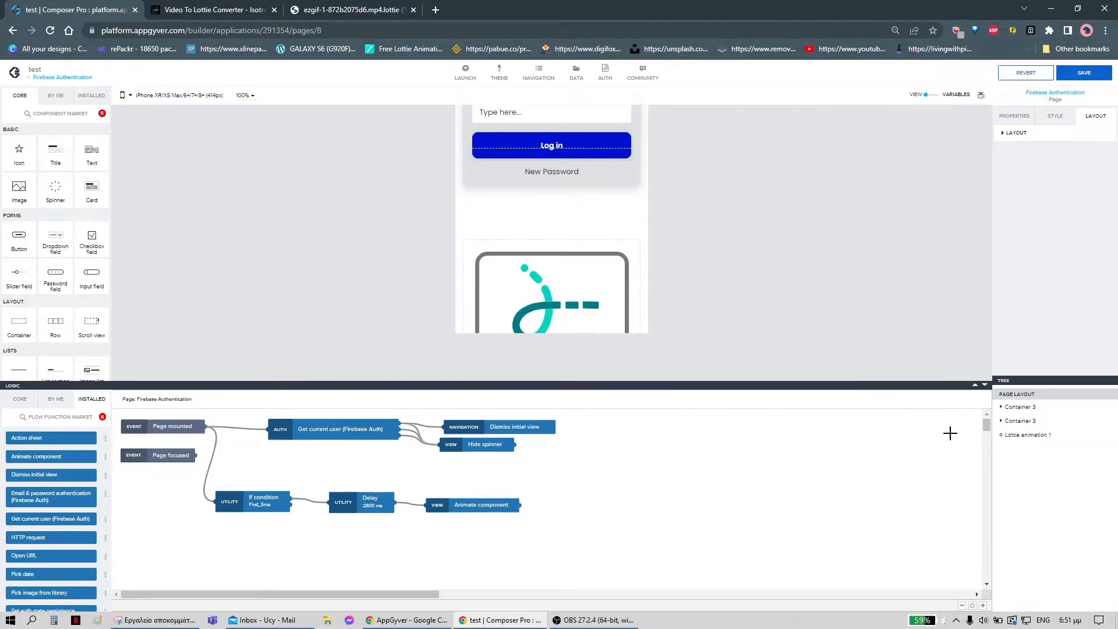
click(1030, 422)
click(752, 285)
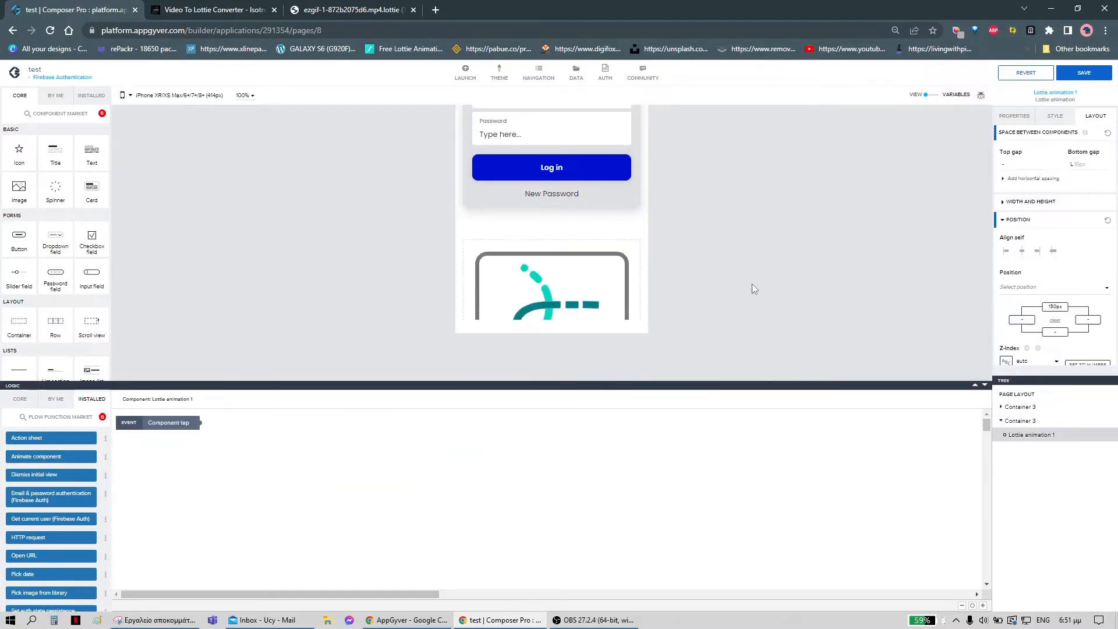
- Bind the Animate component function's view component to Container 3, the container holding the Lottie animation
click(471, 505)
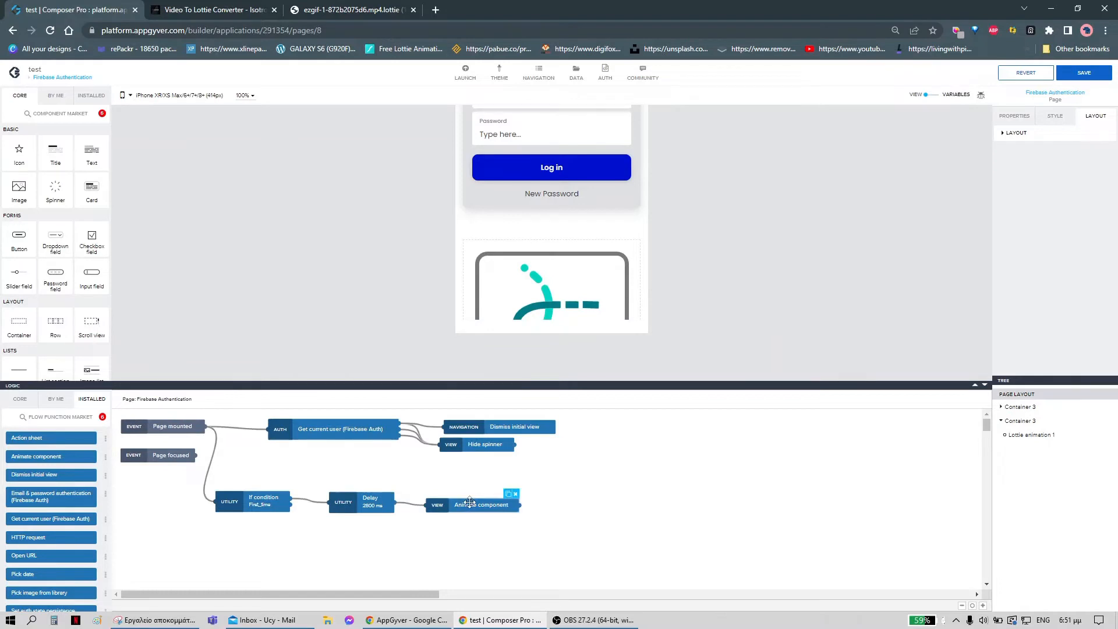
click(1028, 194)
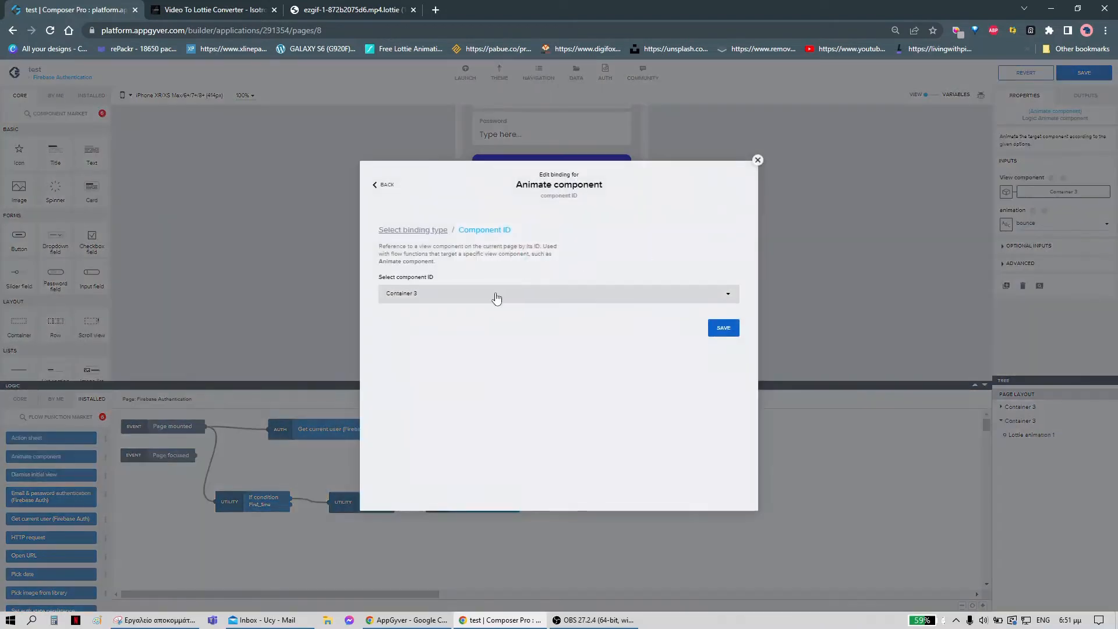
click(494, 293)
click(447, 415)
click(724, 328)
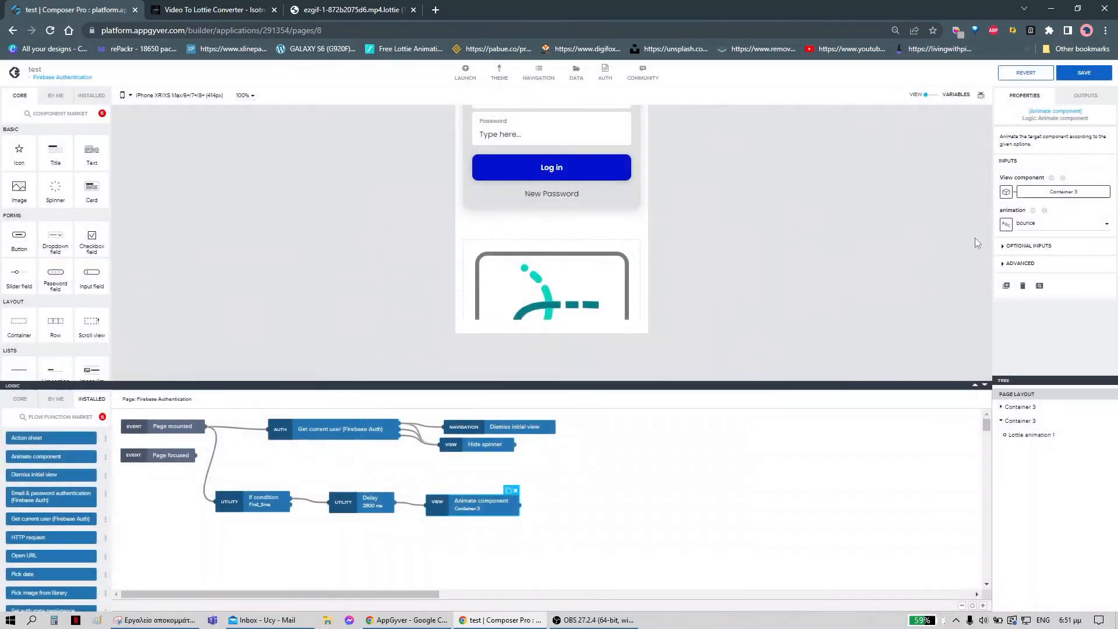
- Set the Animate component function's animation to fadeOut and check its duration in the optional inputs
click(1060, 224)
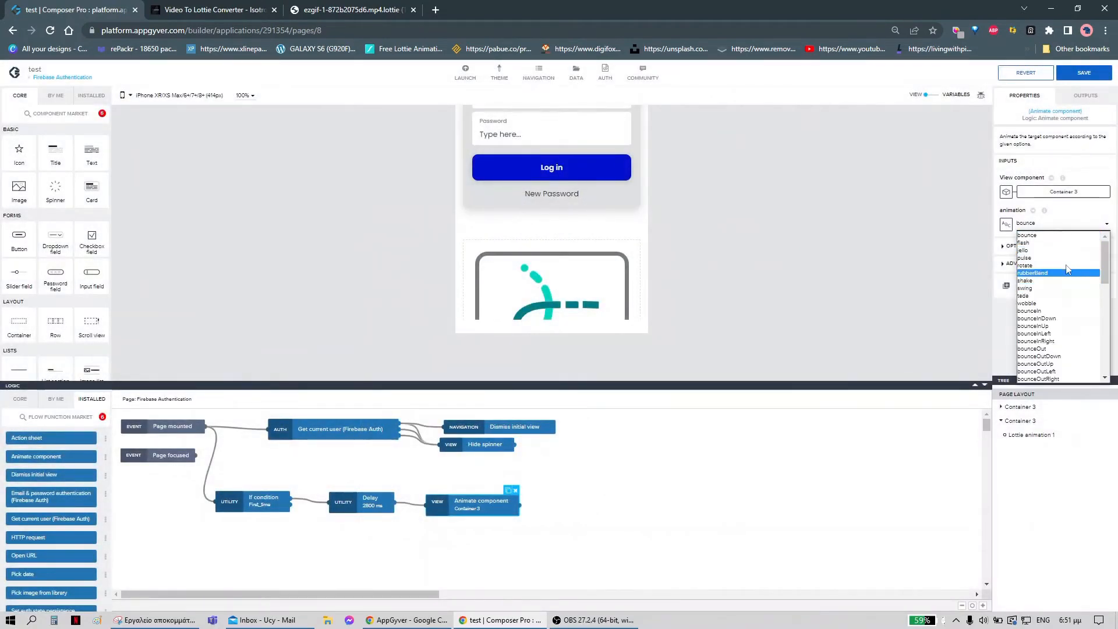
scroll(1073, 275, down, 3)
scroll(1073, 275, down, 3)
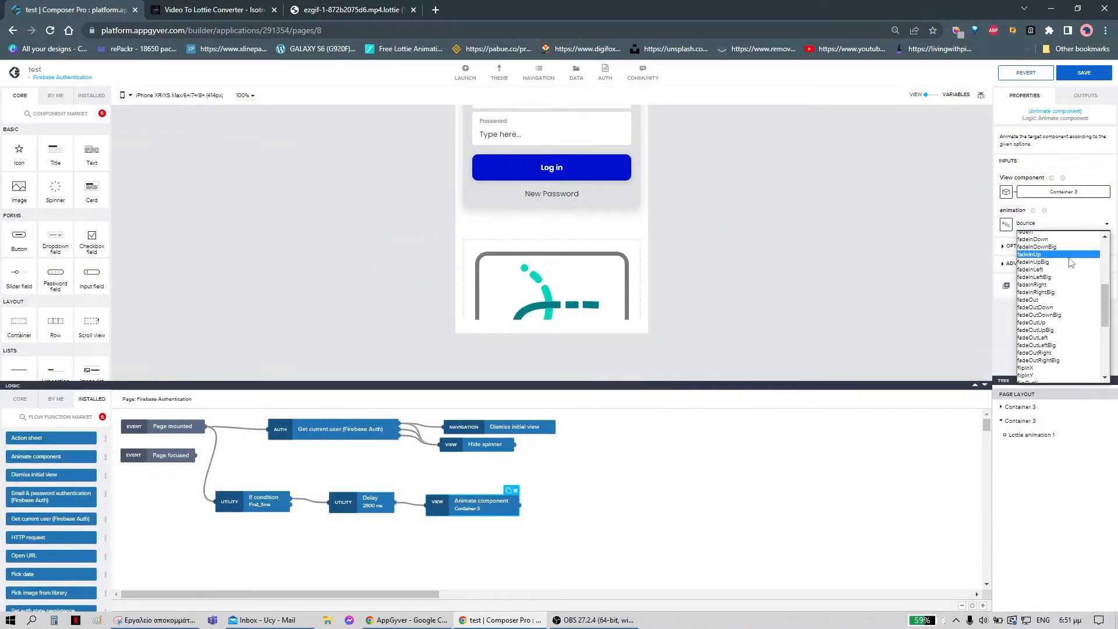
click(1064, 300)
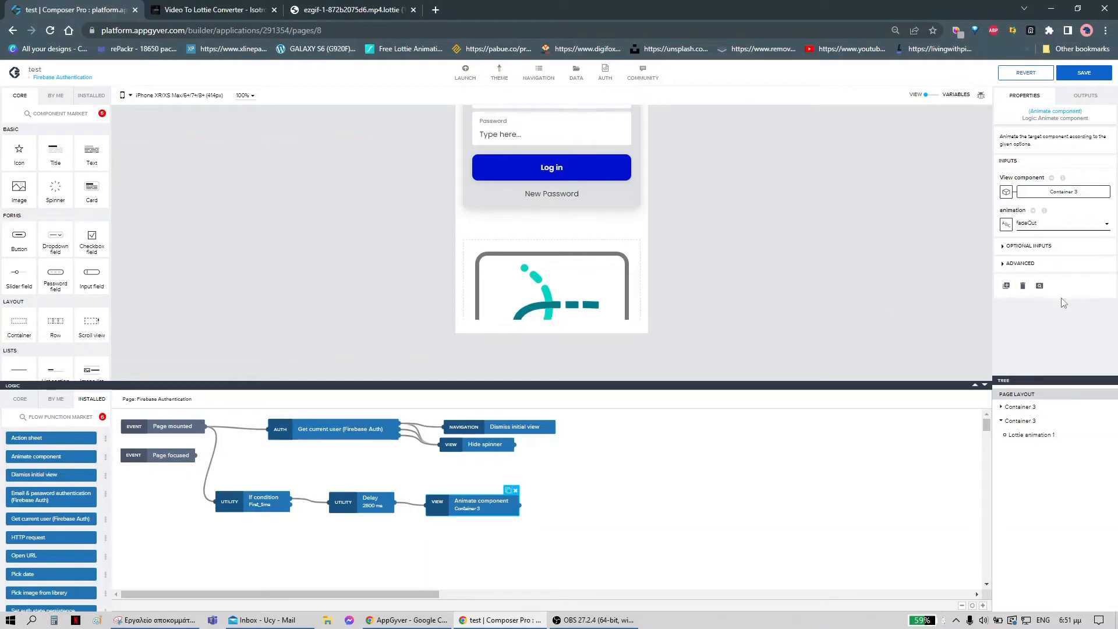
click(1025, 246)
double_click(1034, 276)
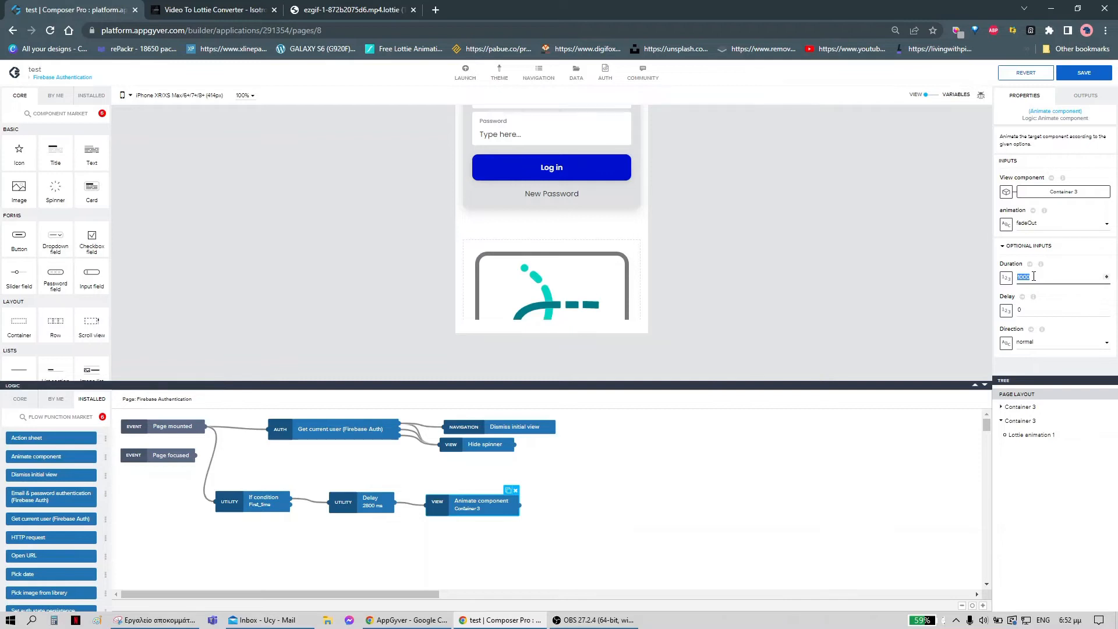
click(652, 518)
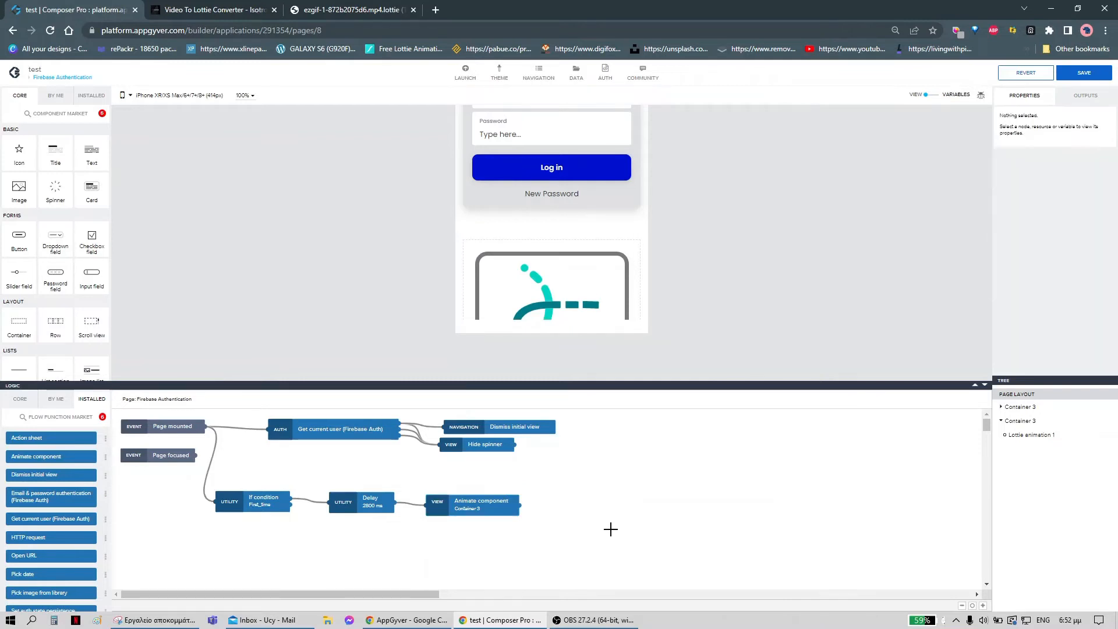
- Duplicate the Delay function, connect the copy after Animate component, and set its time to wait to 800 ms
drag(476, 509, 470, 509)
drag(367, 502, 621, 508)
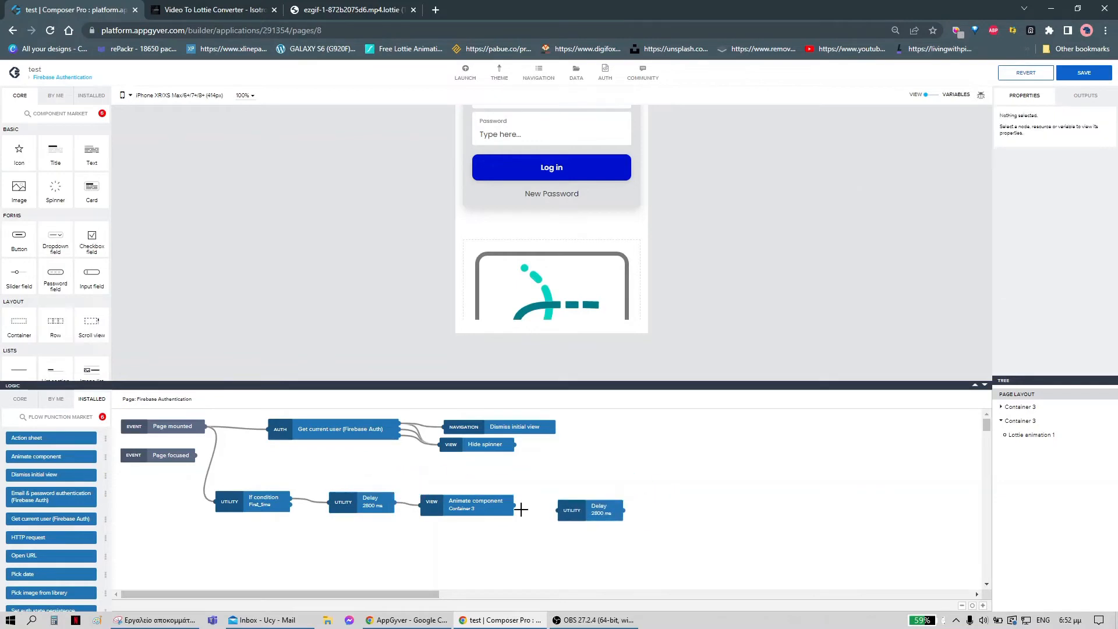
drag(515, 506, 560, 510)
click(561, 505)
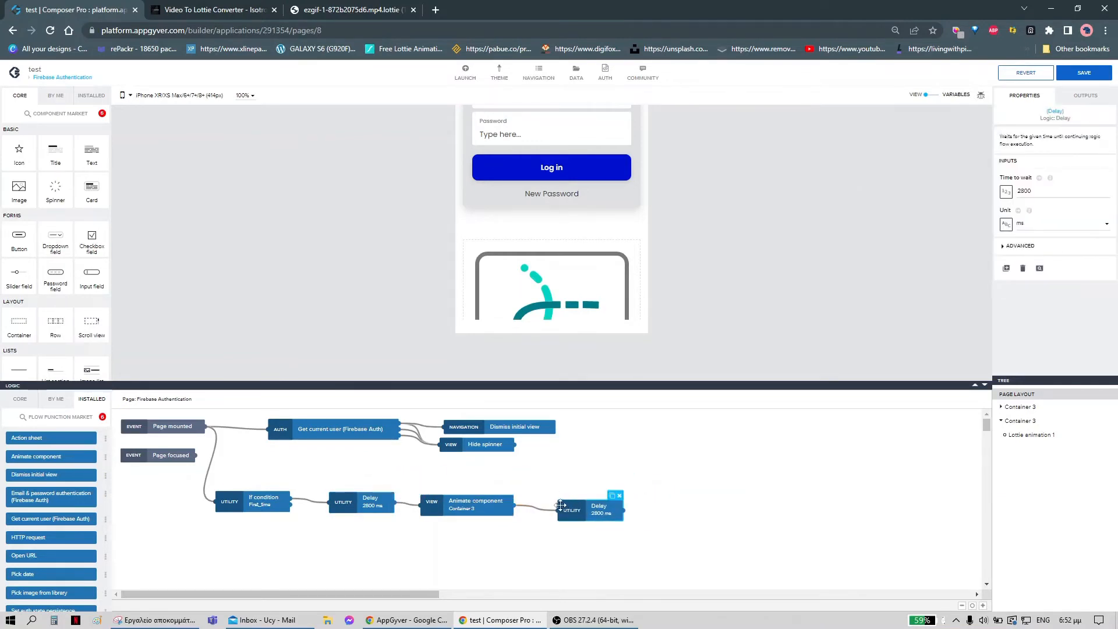
click(1049, 193)
text(800)
- Add Set page variable and Set app variable functions and chain them in that order after the 800 ms Delay
click(20, 399)
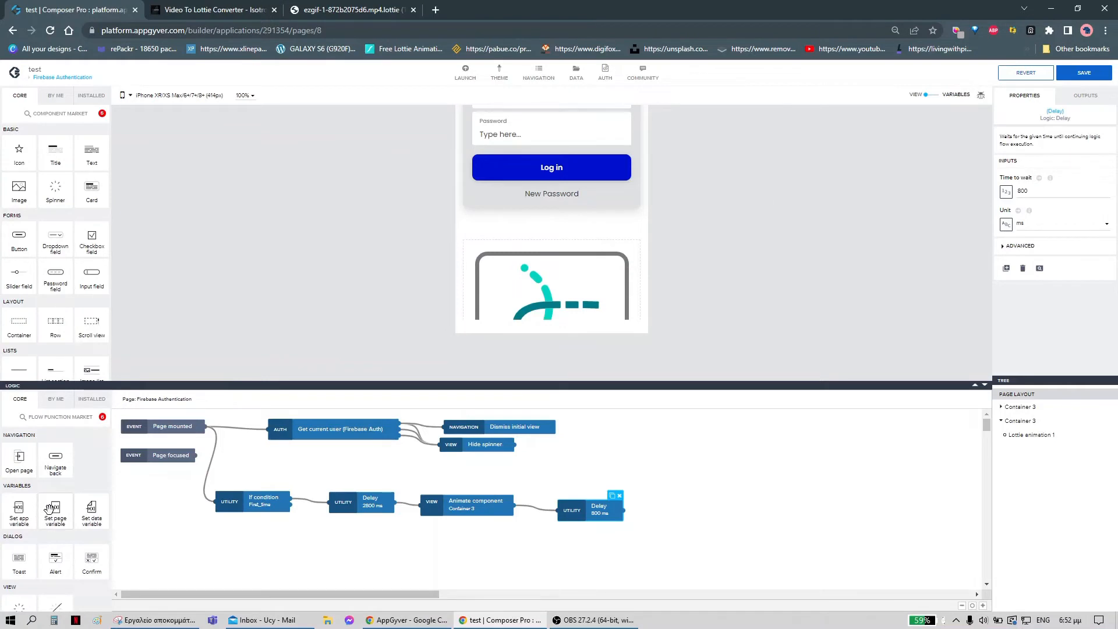
drag(52, 510, 720, 492)
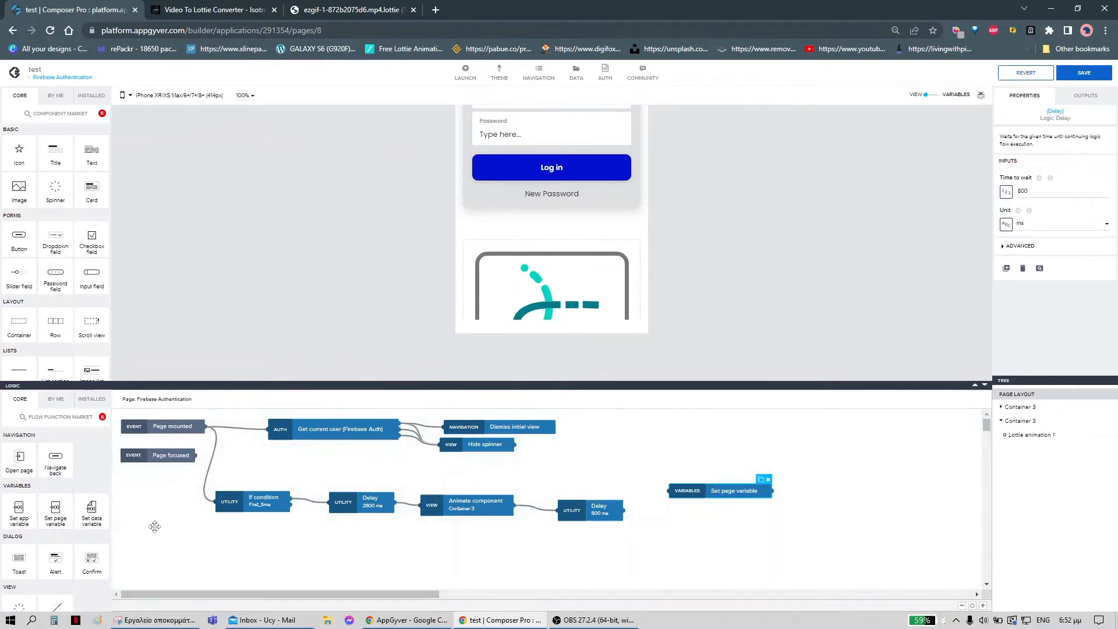
click(768, 459)
drag(13, 502, 801, 512)
click(698, 497)
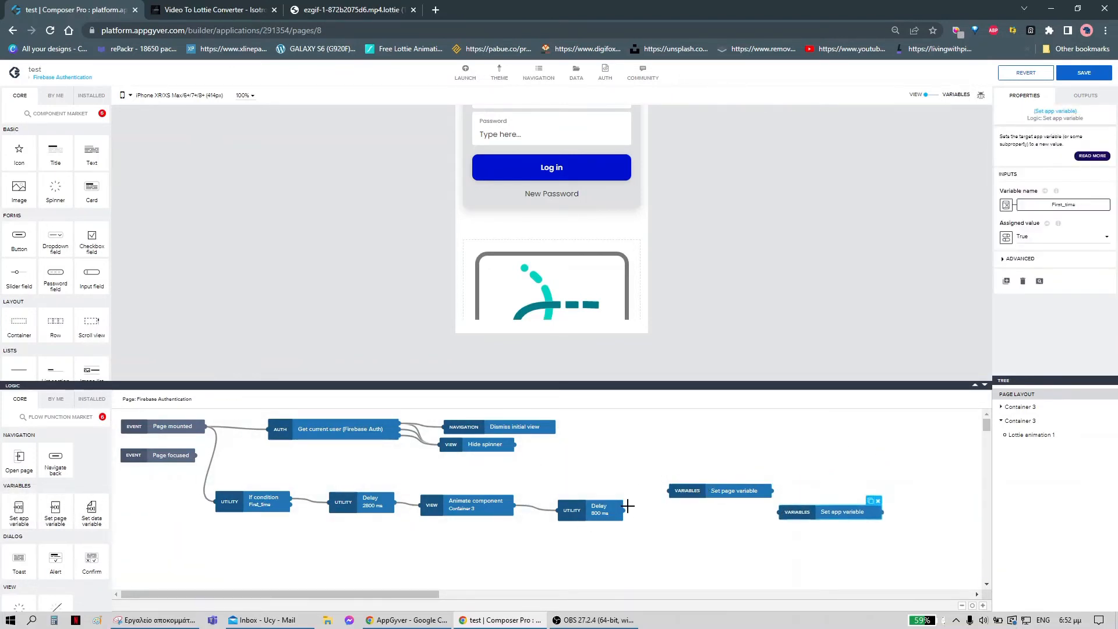
drag(624, 510, 720, 508)
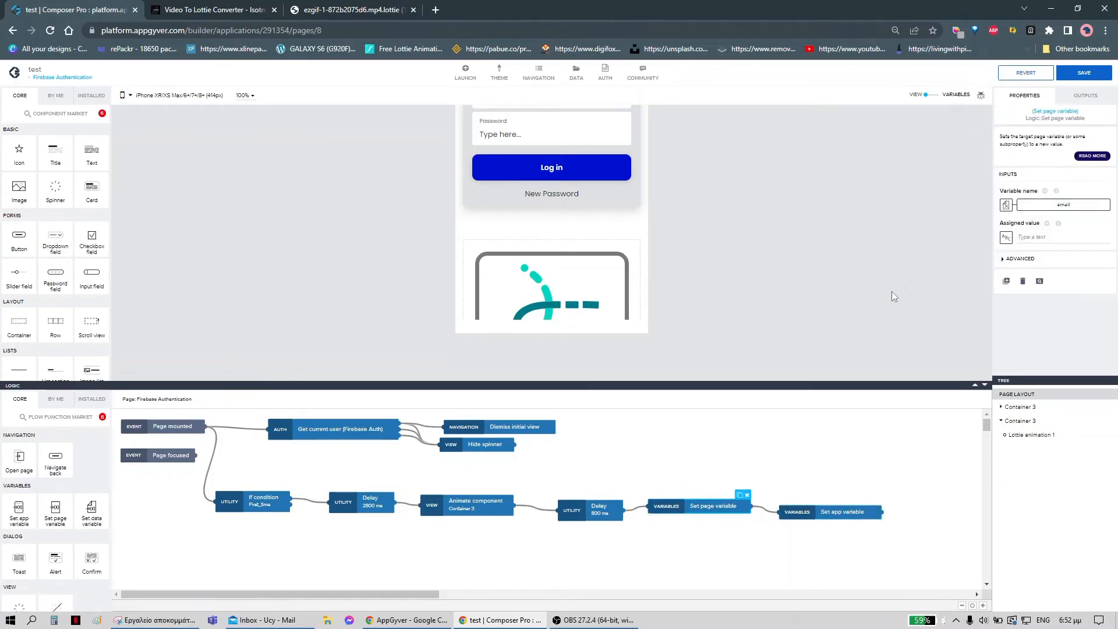
- Configure the Set page variable function to assign False to Lottie_Visibility
click(1070, 211)
click(519, 302)
click(495, 324)
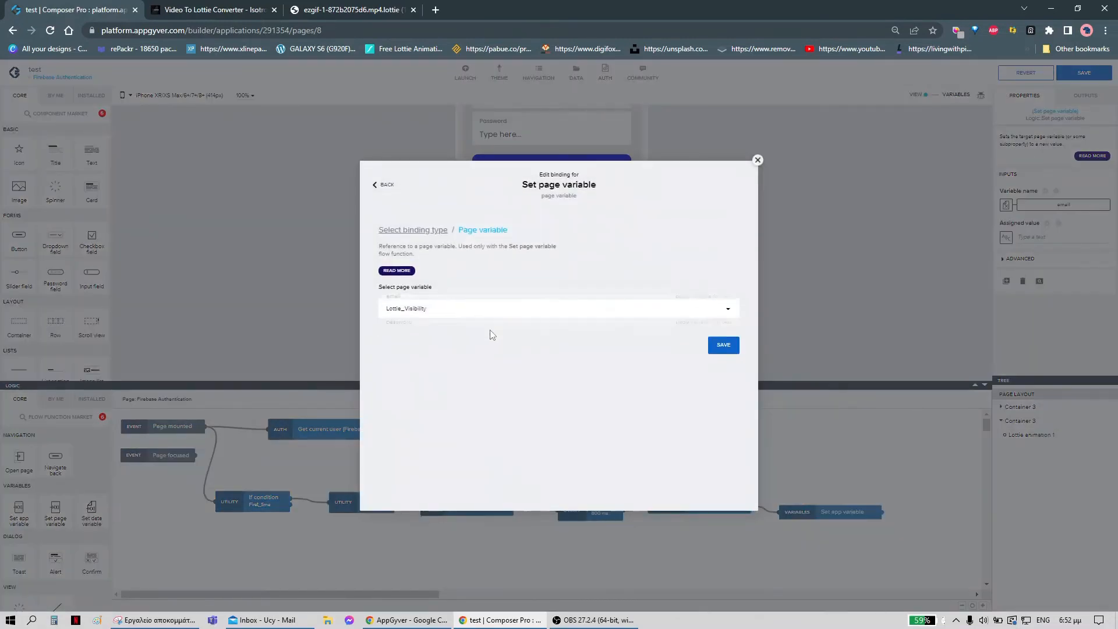
click(723, 345)
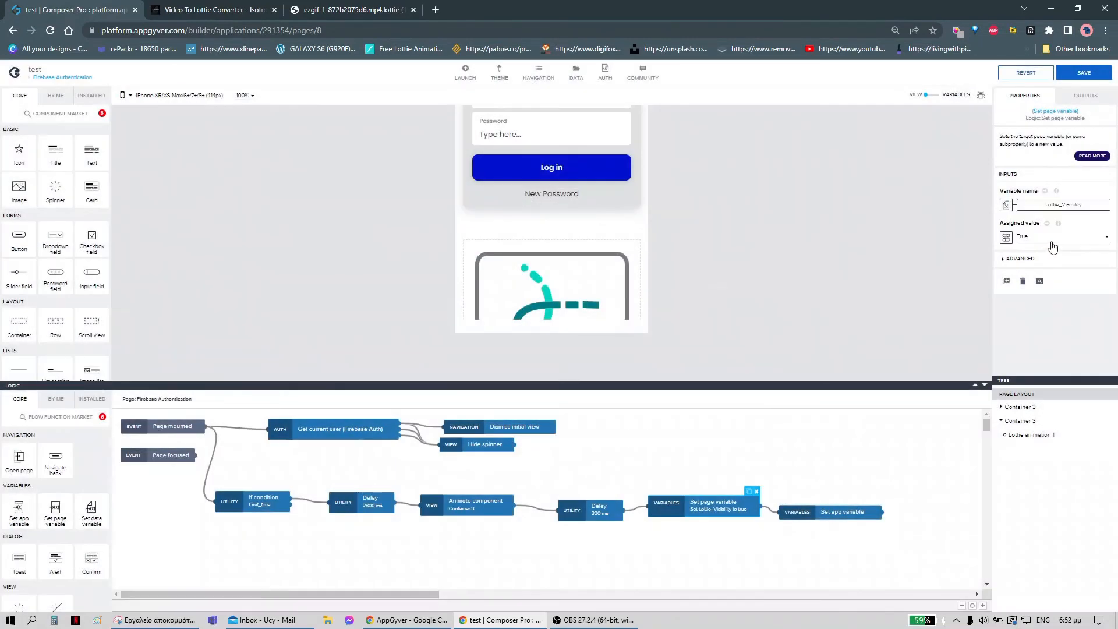
click(1054, 247)
click(1046, 257)
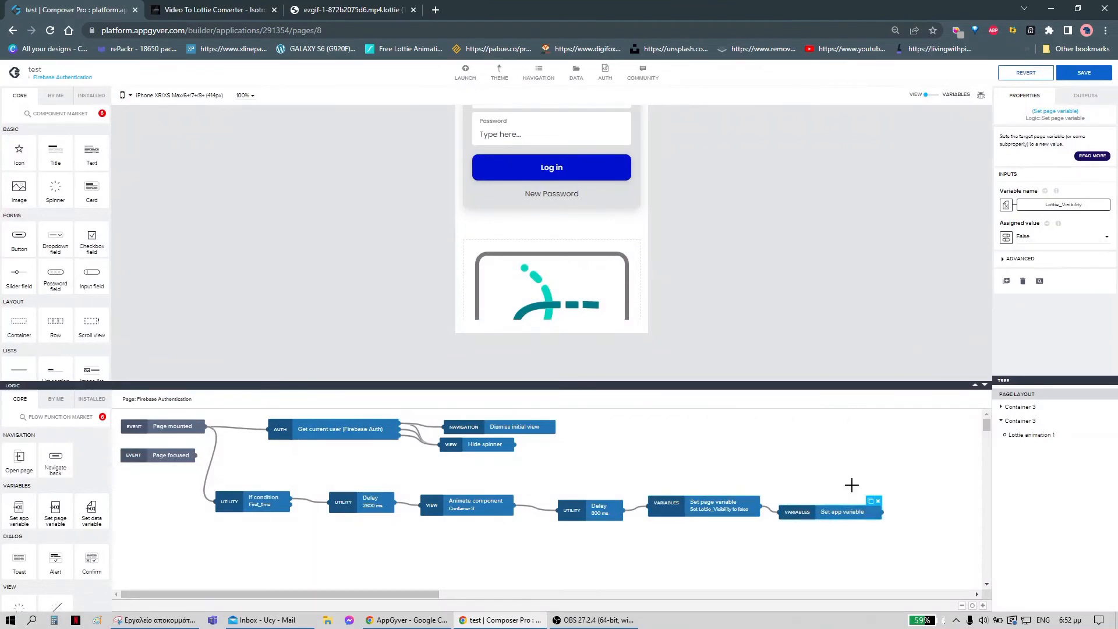
- Configure the Set app variable function to assign False to First_time
mouse_move(852, 485)
mouse_down()
mouse_move(872, 455)
mouse_move(862, 483)
mouse_up()
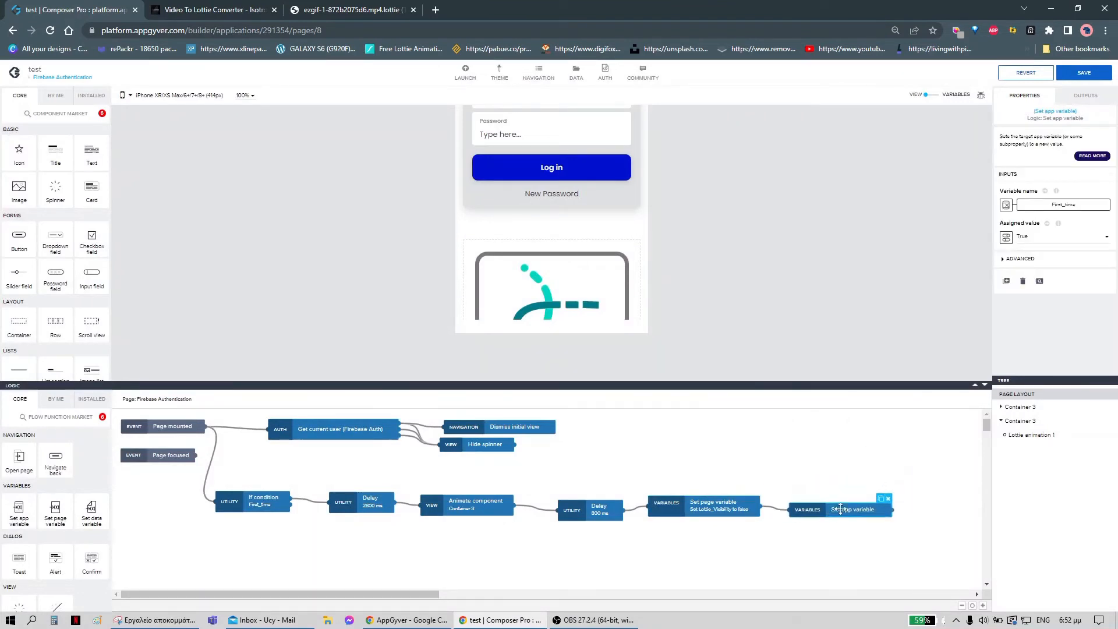
click(1052, 241)
click(1045, 257)
click(695, 333)
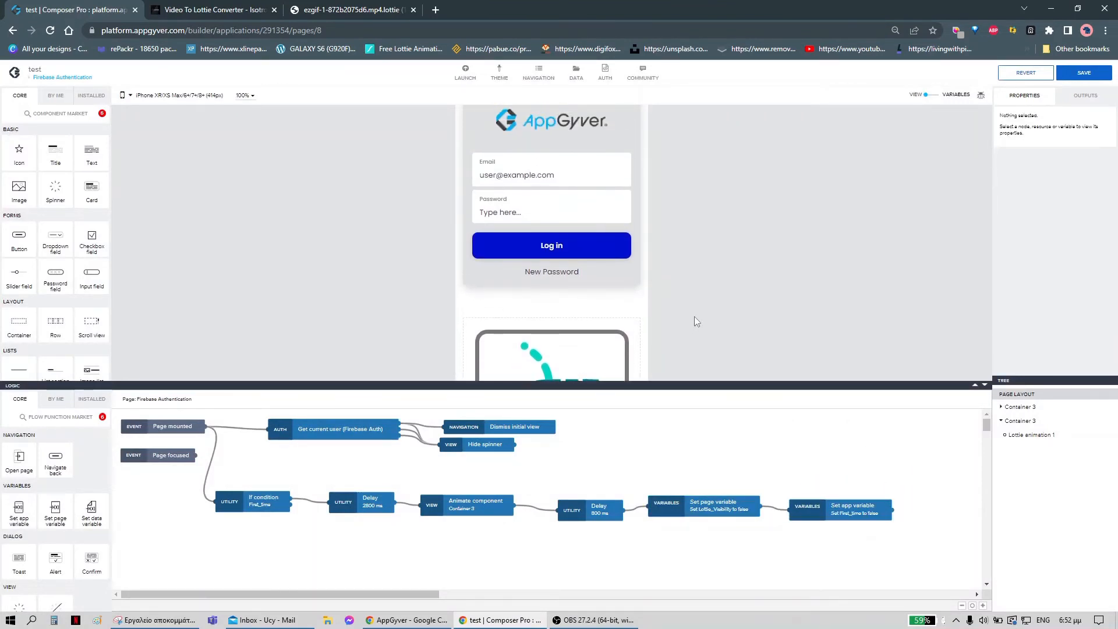
- Bind the Visible property of the container holding the Lottie animation to the page variable Lottie_Visibility
scroll(703, 301, down, 2)
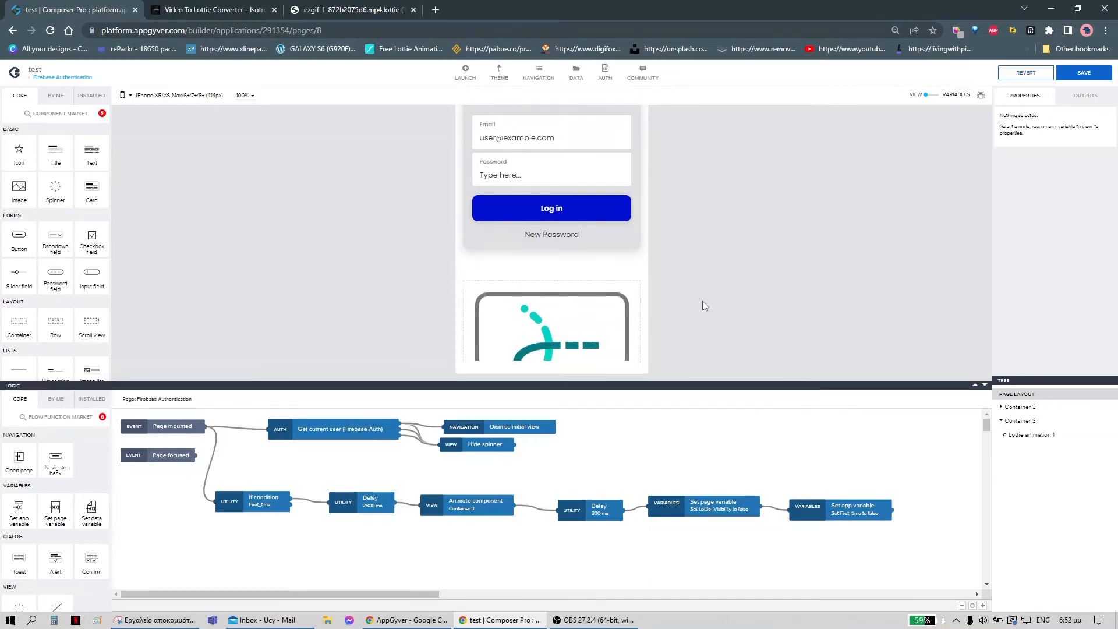
click(1039, 421)
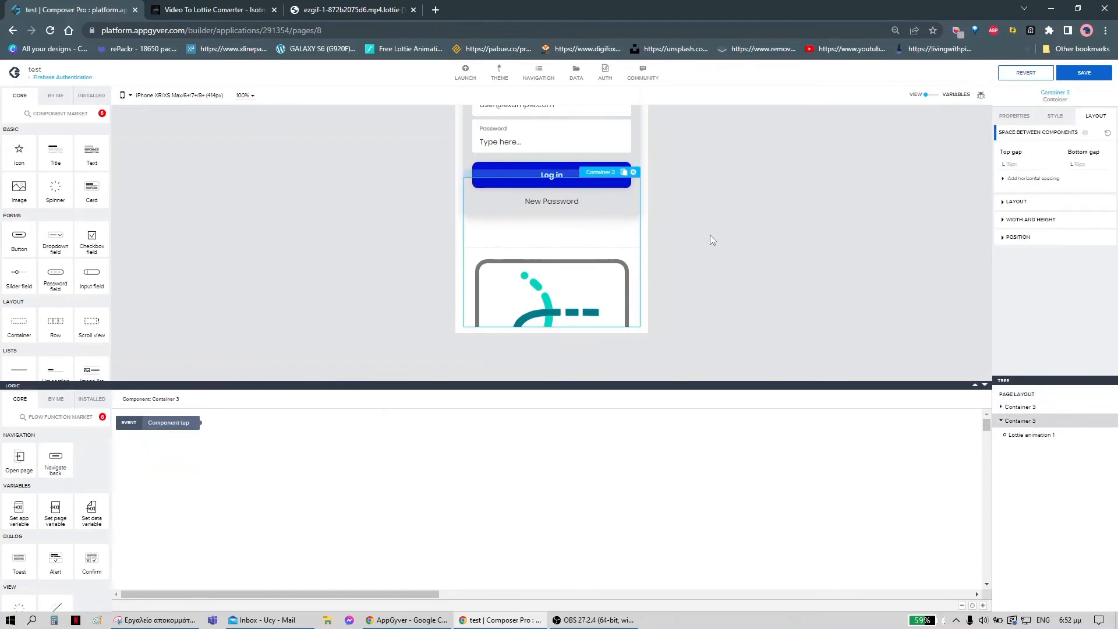
click(1009, 120)
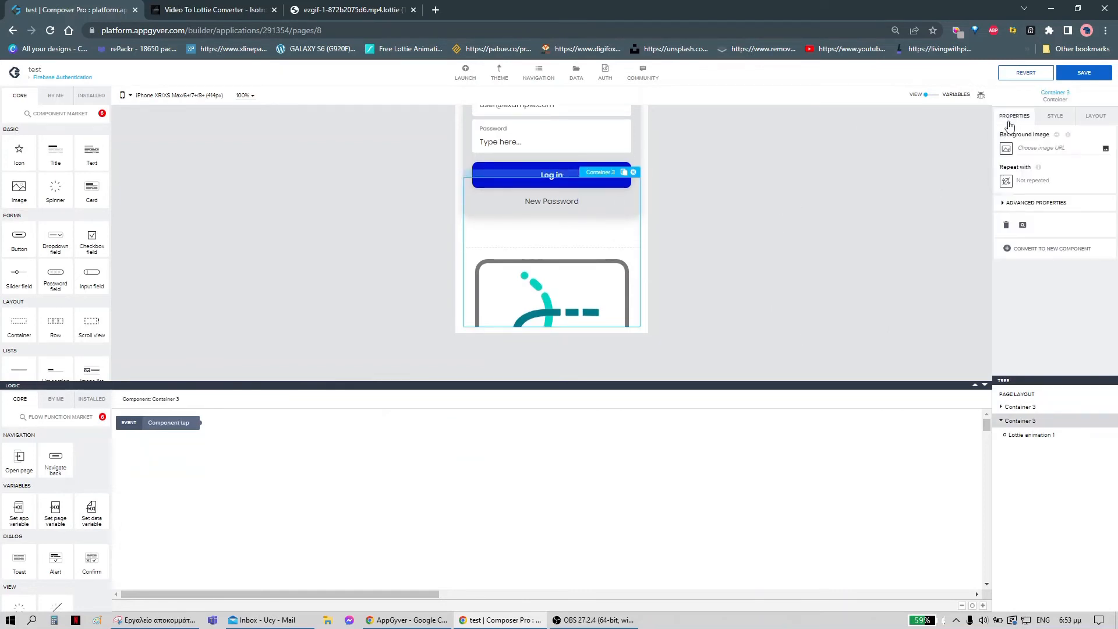
click(1021, 205)
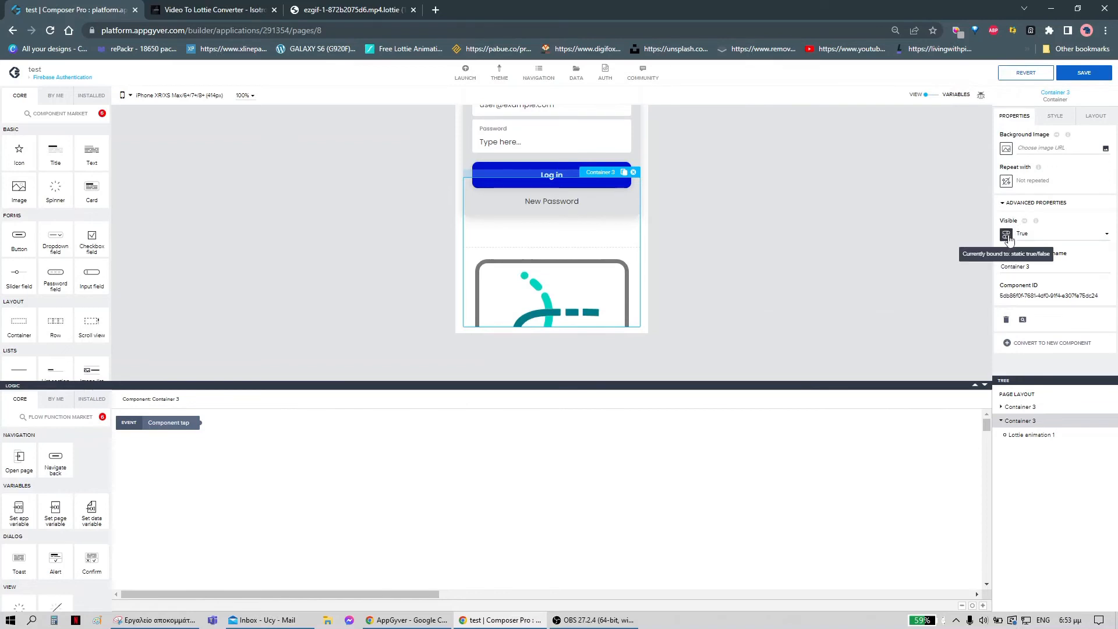
click(1007, 236)
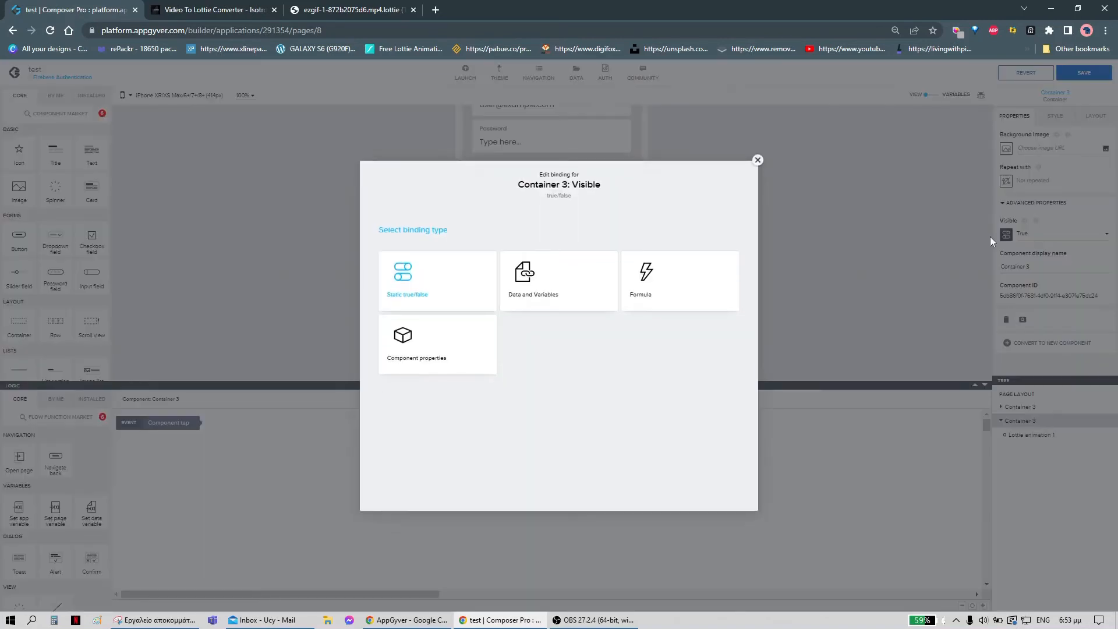
click(577, 295)
click(575, 301)
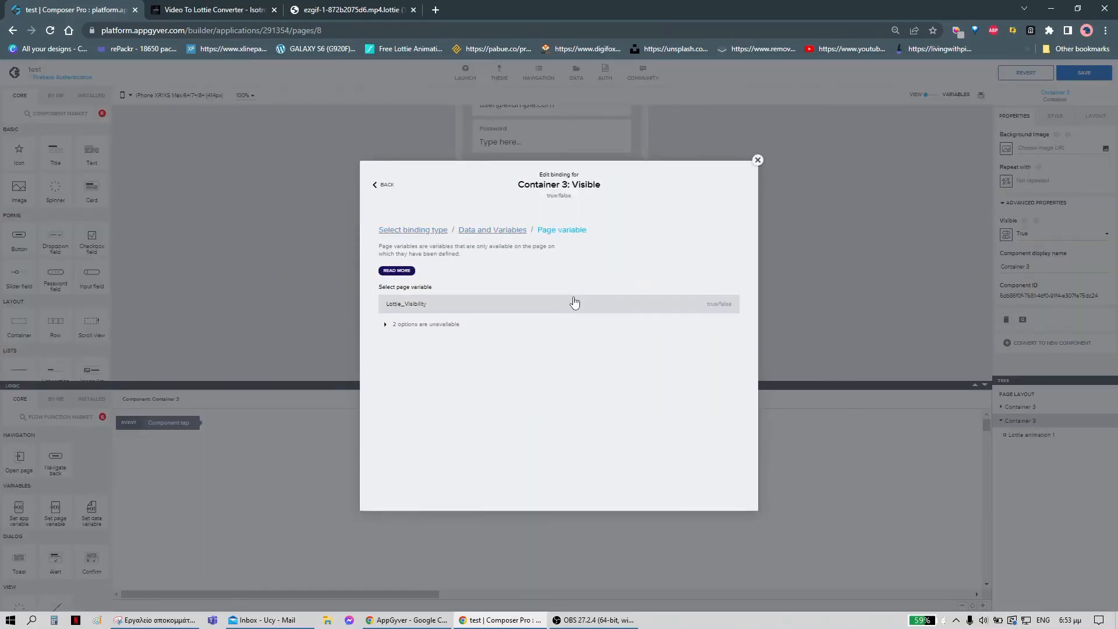
click(575, 303)
click(611, 345)
click(606, 358)
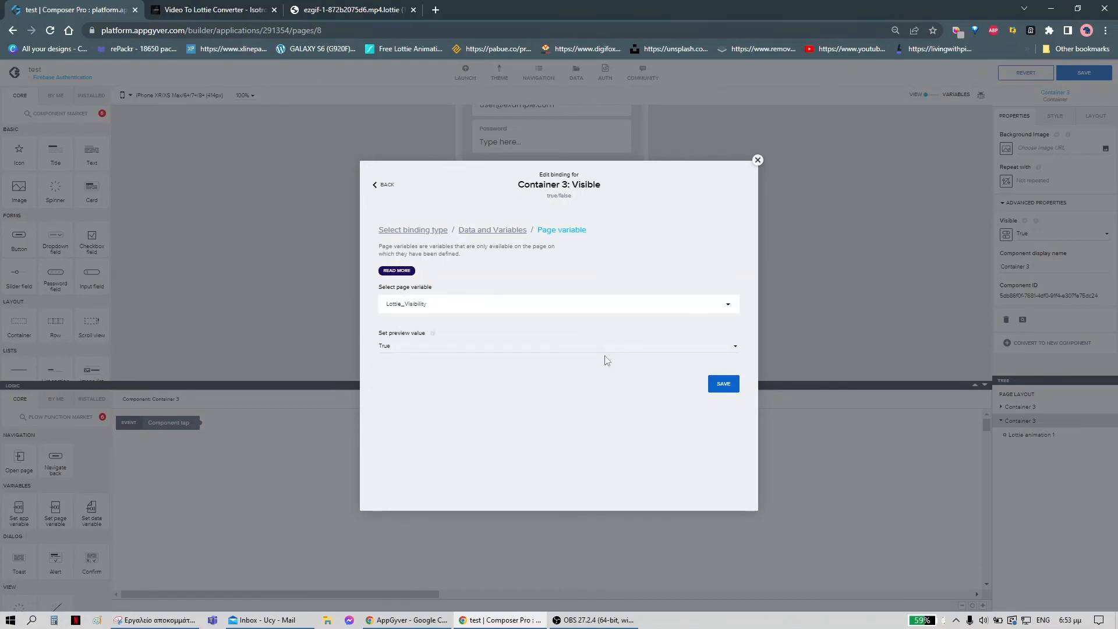
click(722, 384)
- Set the login form container's Visible formula to !pageVars.Lottie_Visibility and save the app
scroll(695, 264, up, 3)
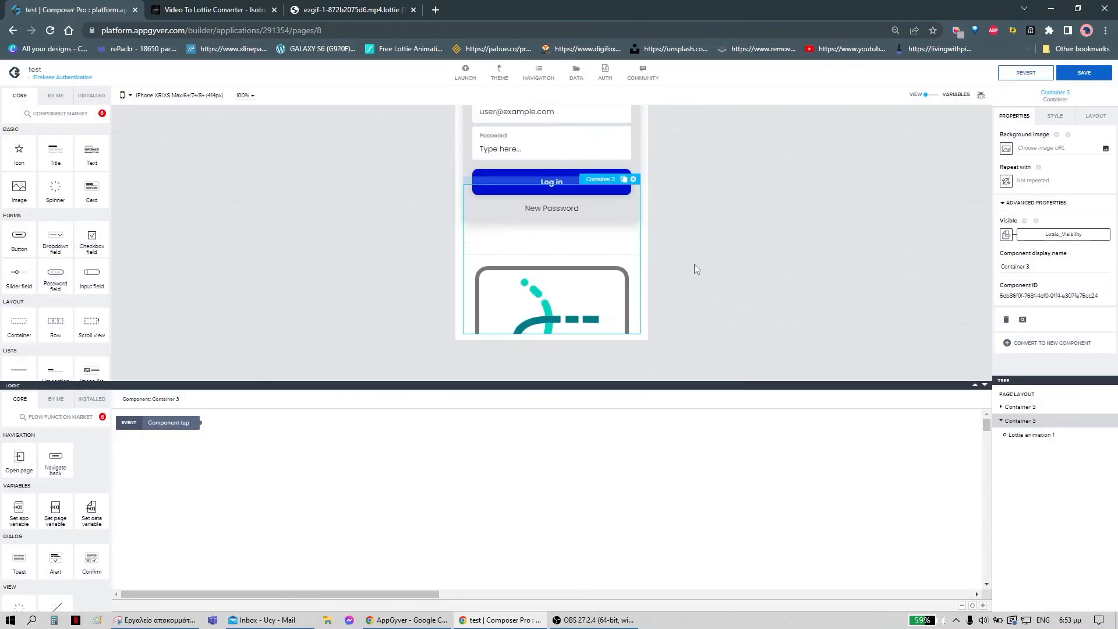
click(630, 194)
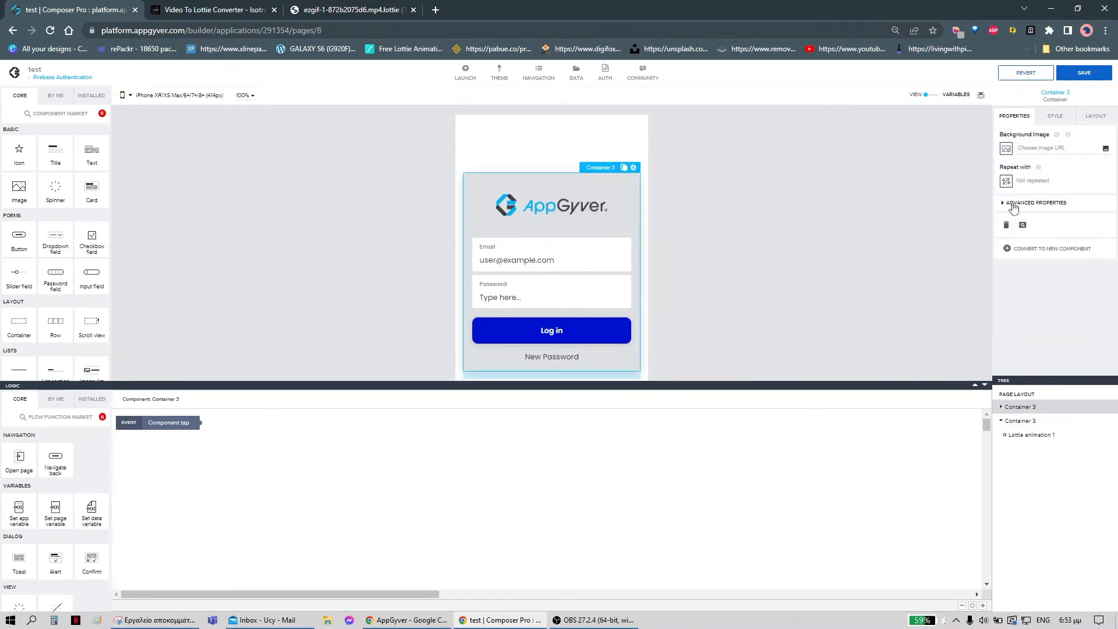
click(1015, 203)
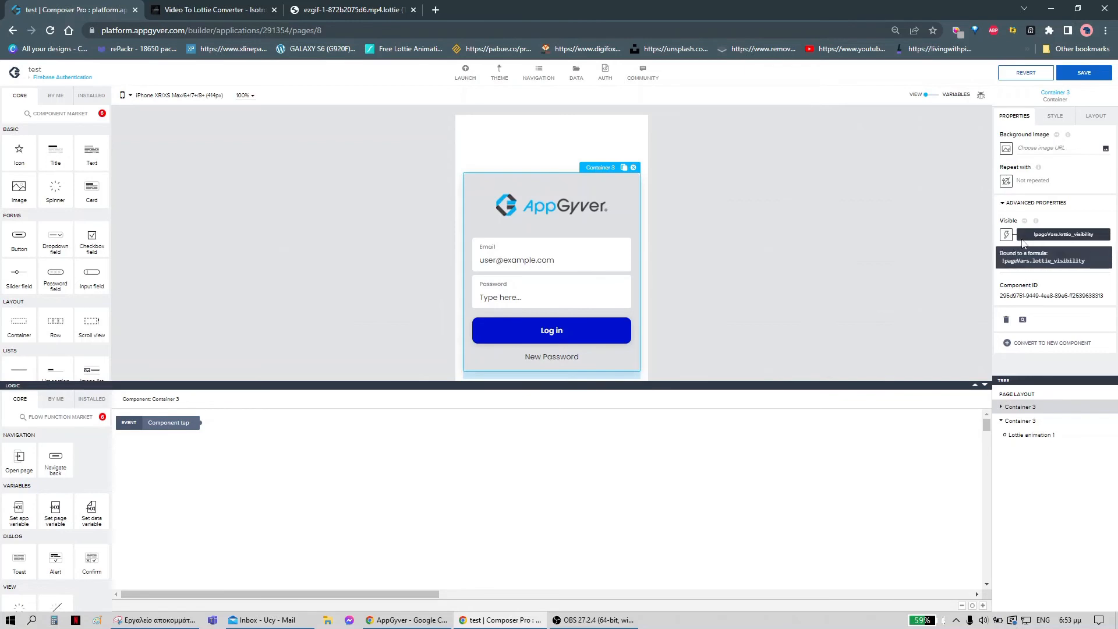
click(1023, 239)
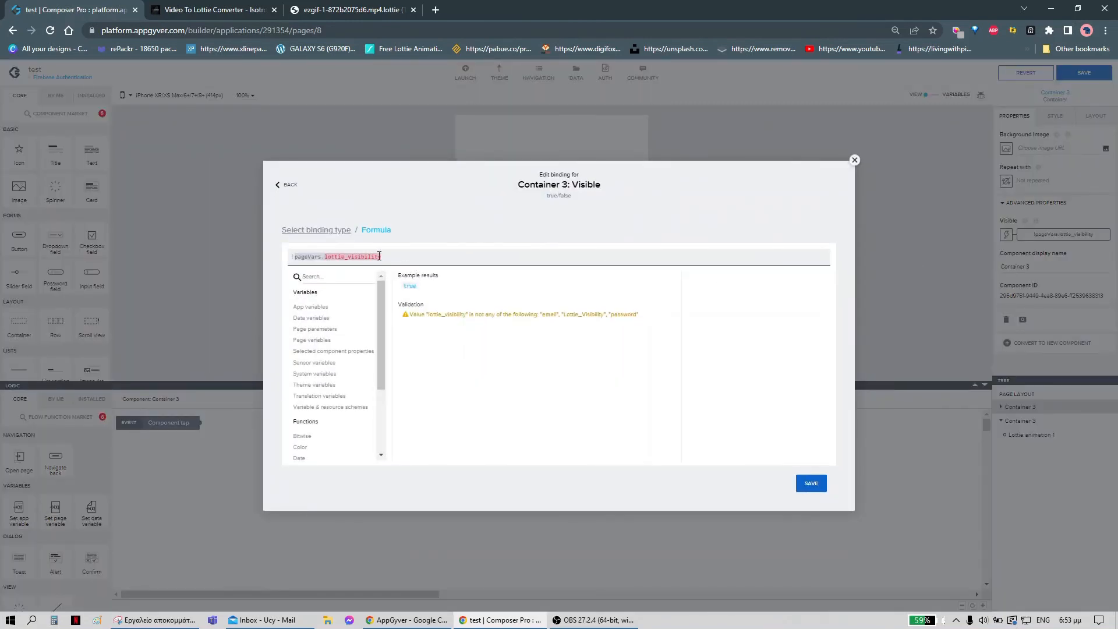
drag(379, 256, 320, 268)
key(BackSpace)
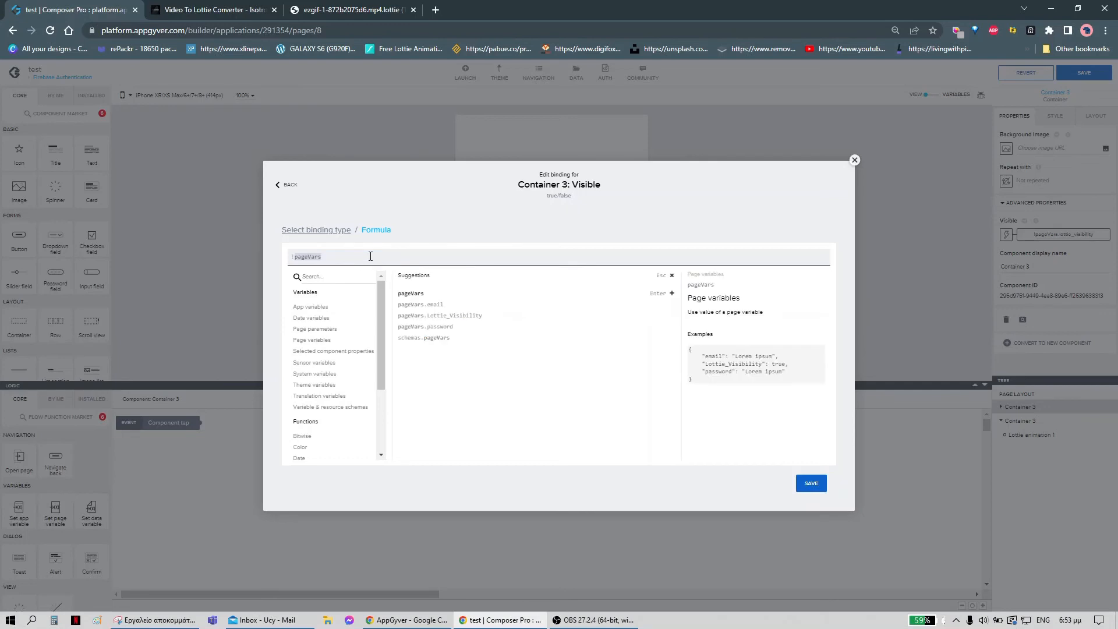
click(434, 315)
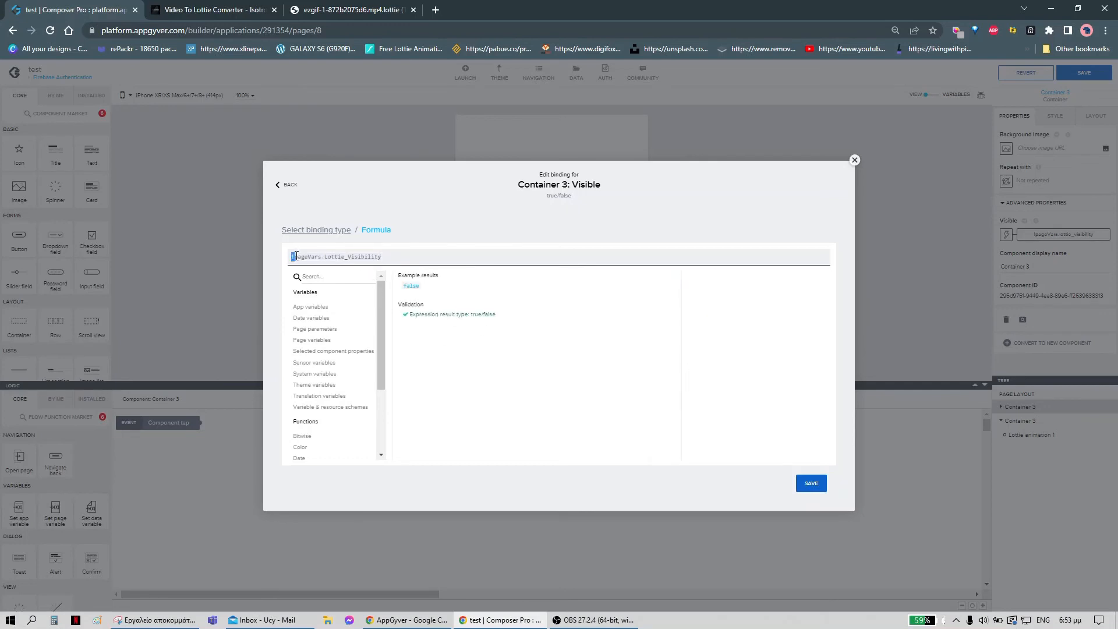
key(BackSpace)
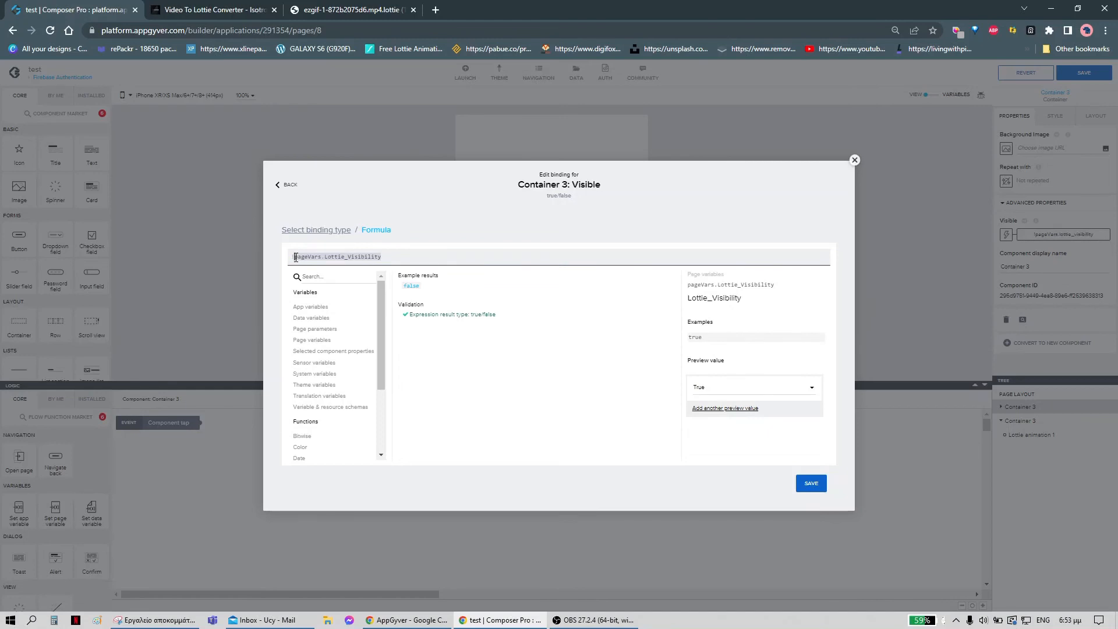
drag(301, 257, 383, 257)
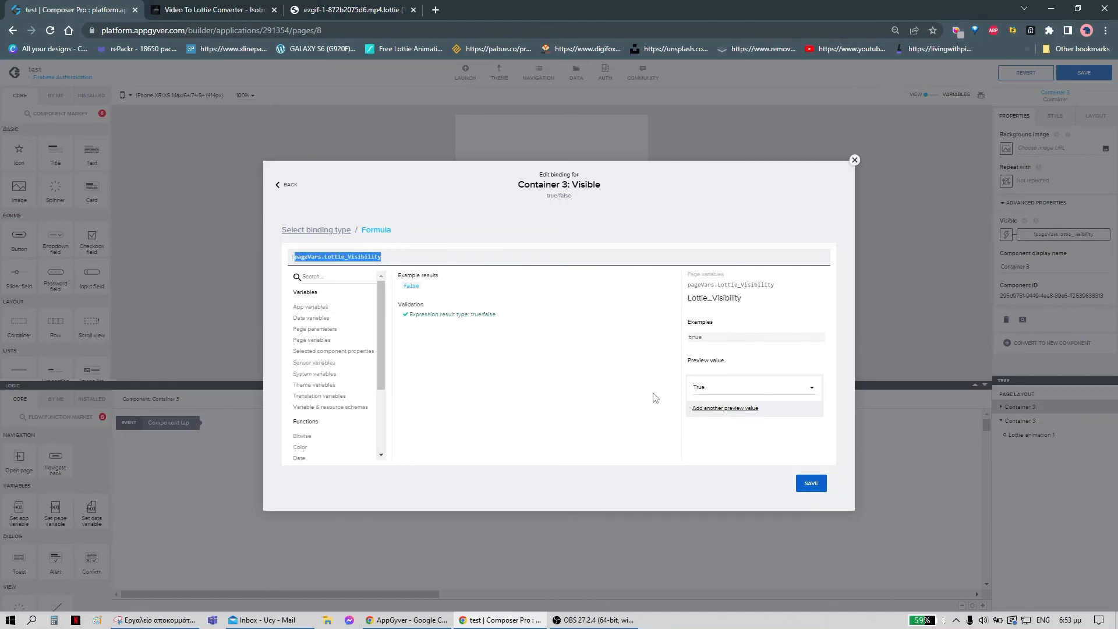
click(810, 484)
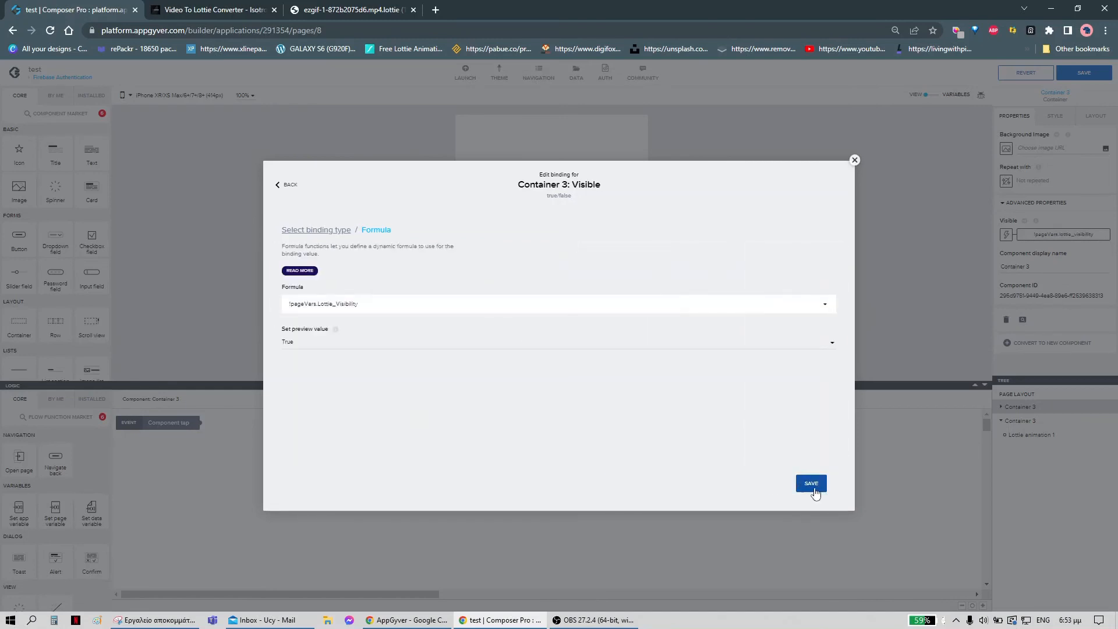
click(815, 488)
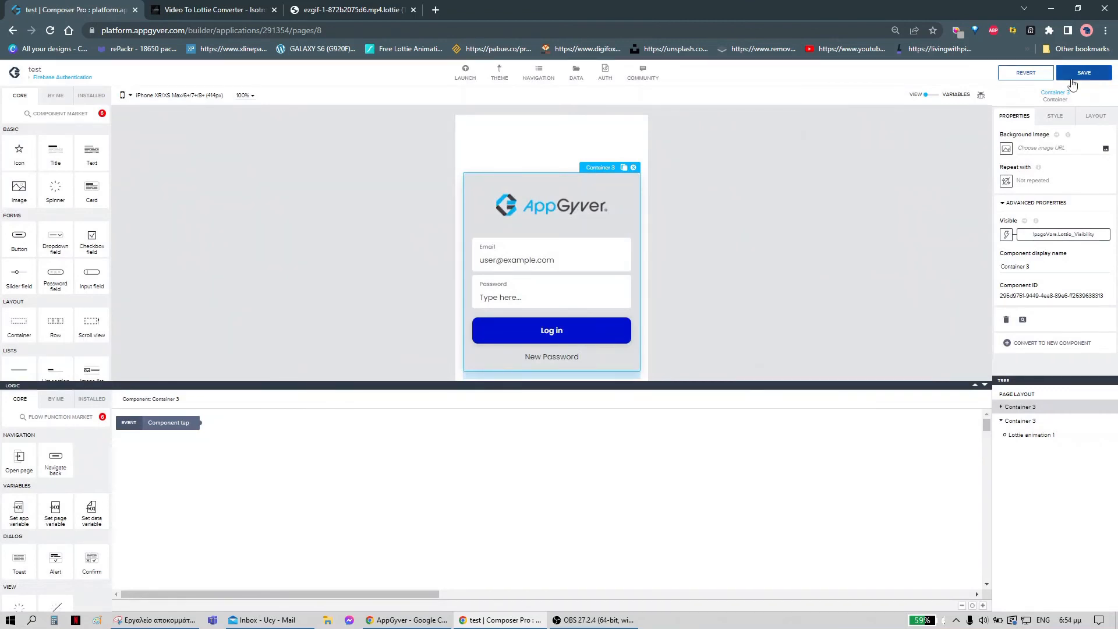
click(1076, 80)
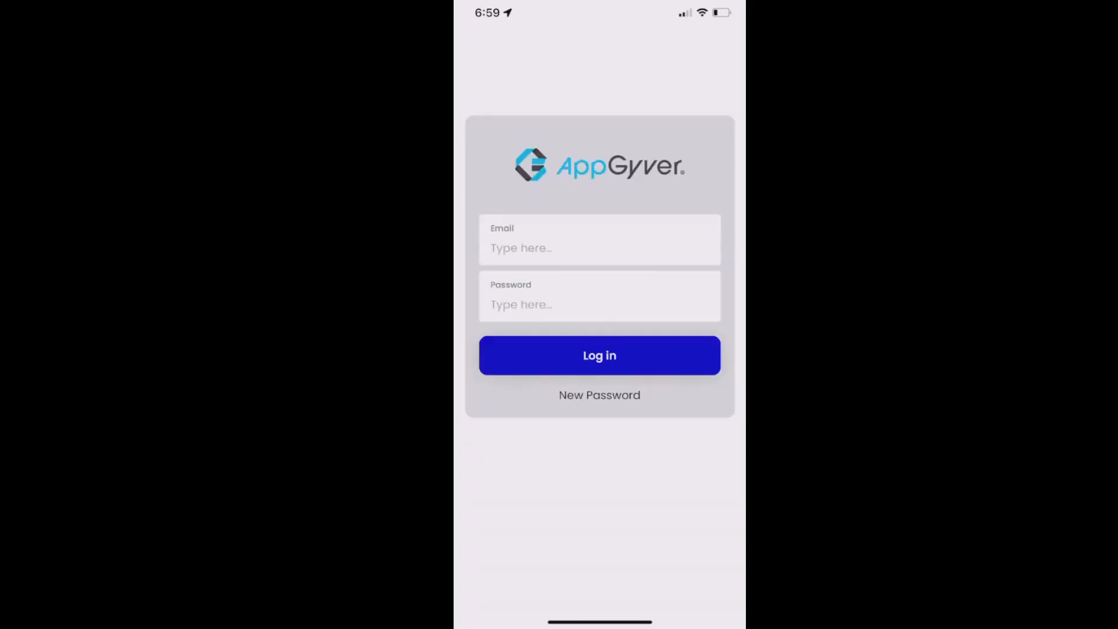
- Test page navigation in the app on the phone by opening the New Password page and returning to the login page
click(599, 395)
click(477, 52)
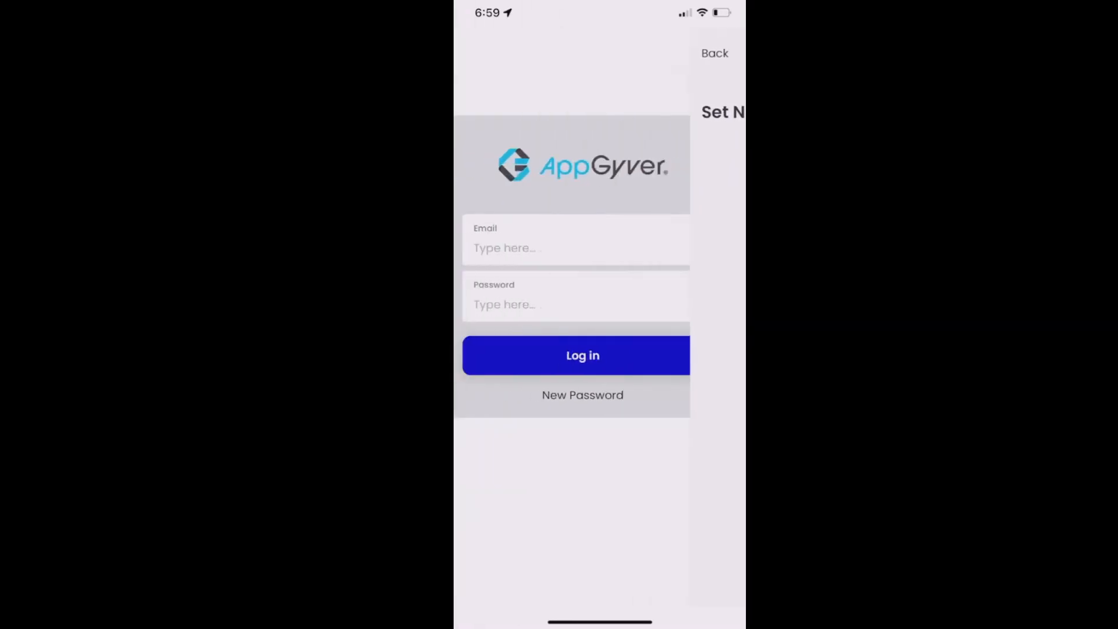